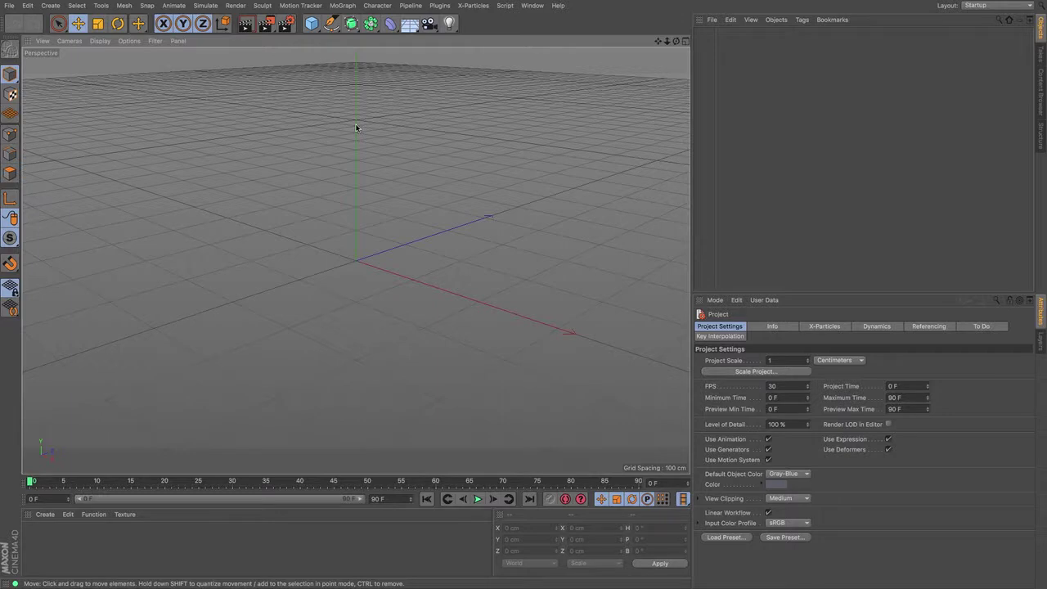
Step: Add a Landscape object with Borders At Sea Level disabled and its height flattened to about 18 cm
left_click(312, 23)
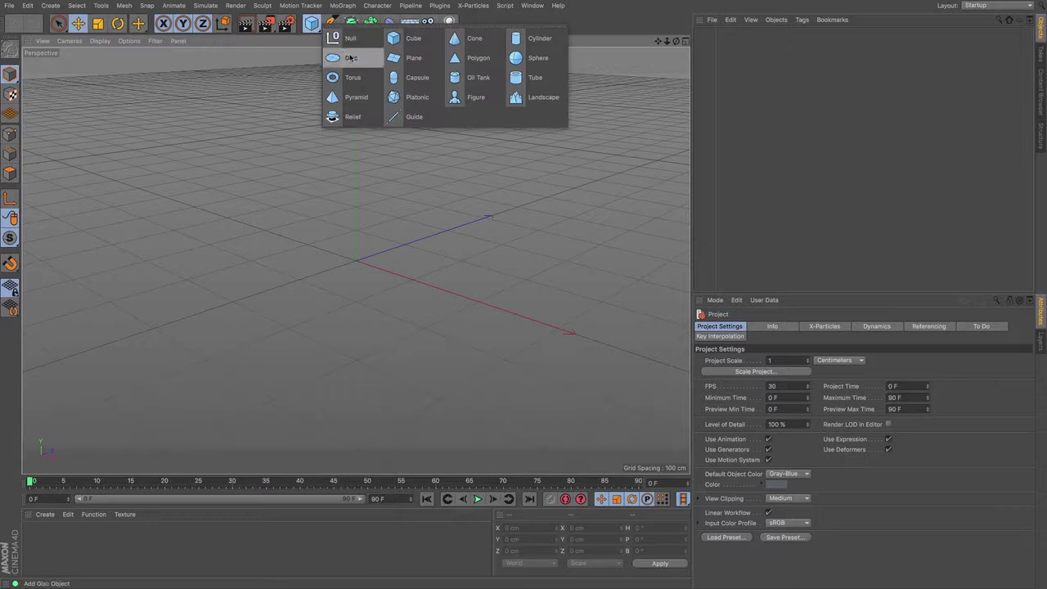
left_click(539, 96)
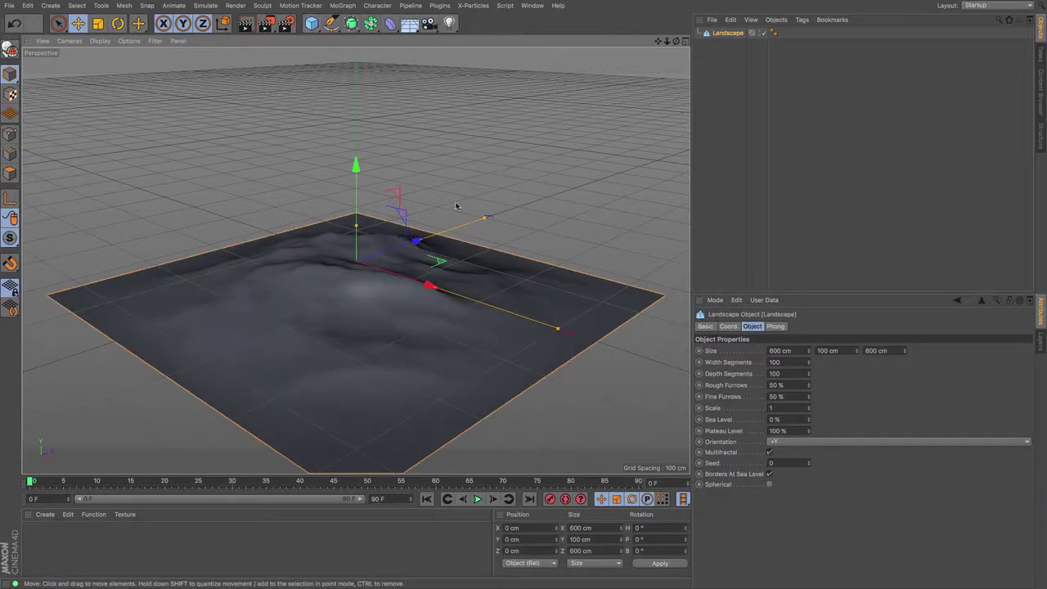
left_click_drag(356, 226, 356, 233)
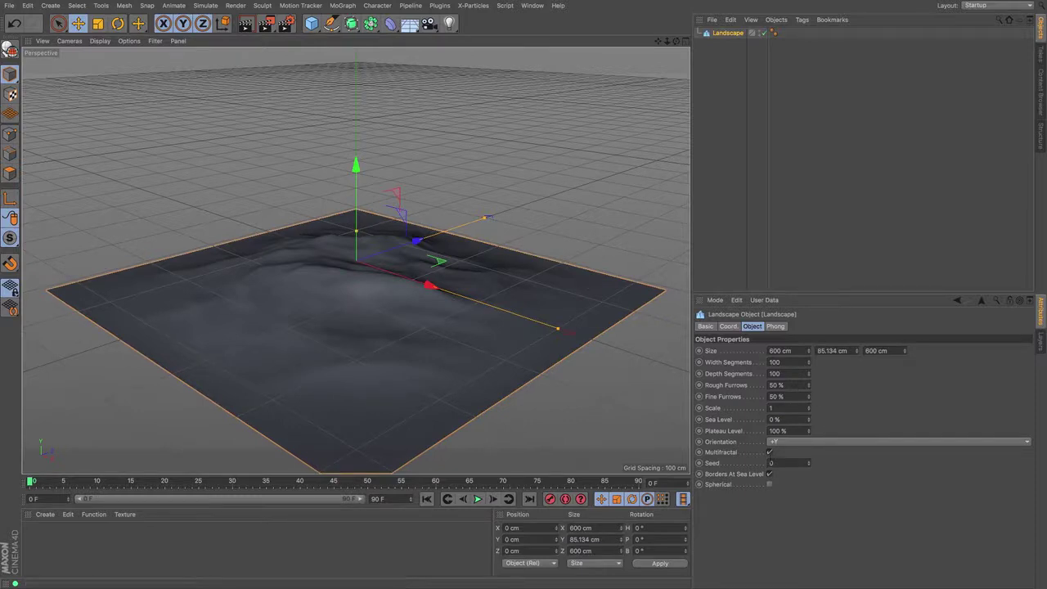
left_click(769, 474)
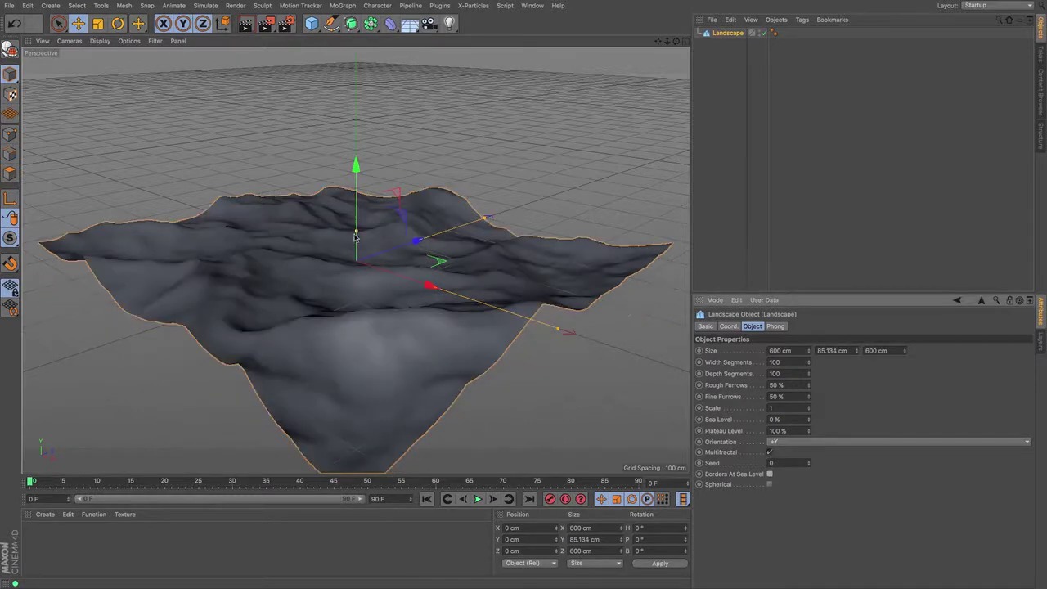
left_click_drag(356, 233, 357, 257)
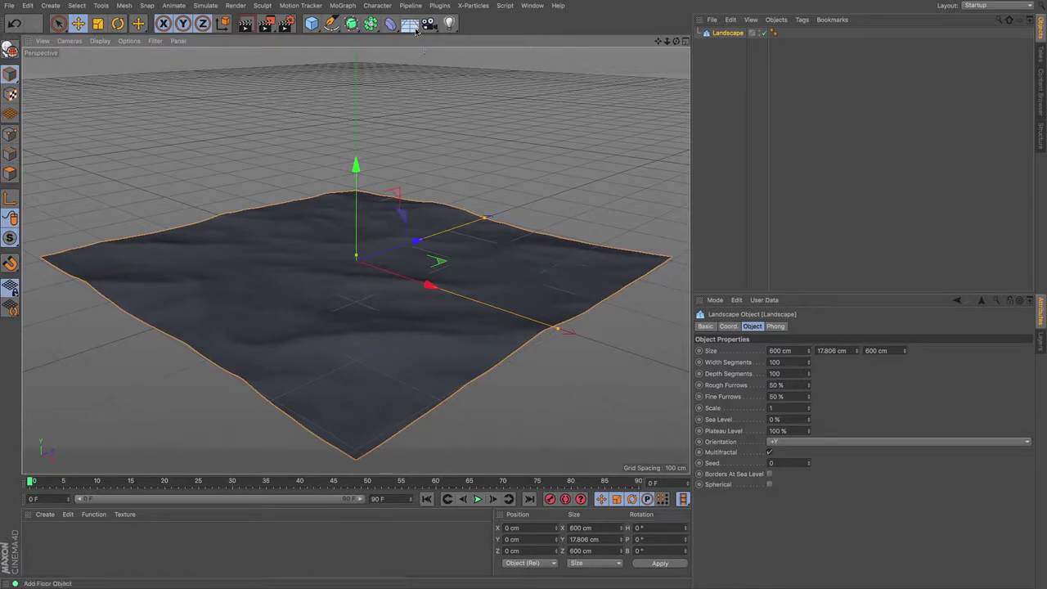
Step: Grow grass on the landscape with Grow Grass and render the view
left_click(412, 26)
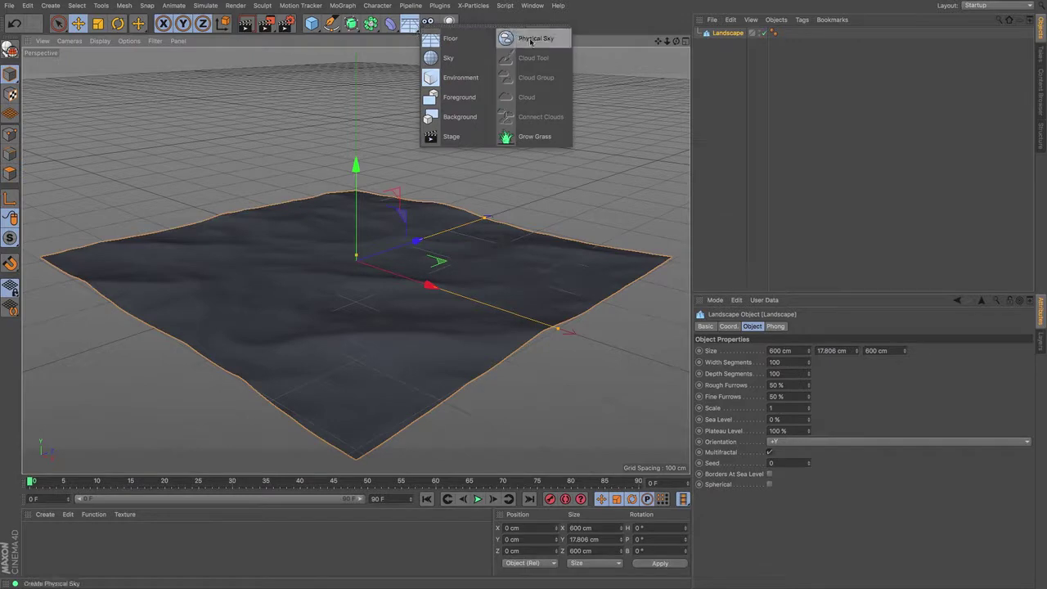
left_click(536, 137)
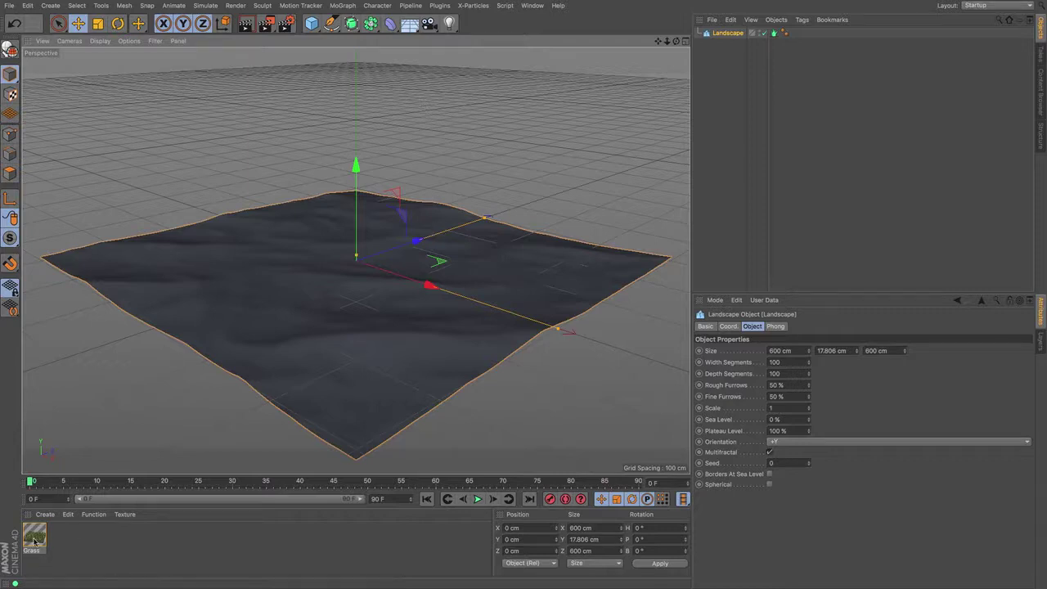
left_click_drag(37, 538, 774, 39)
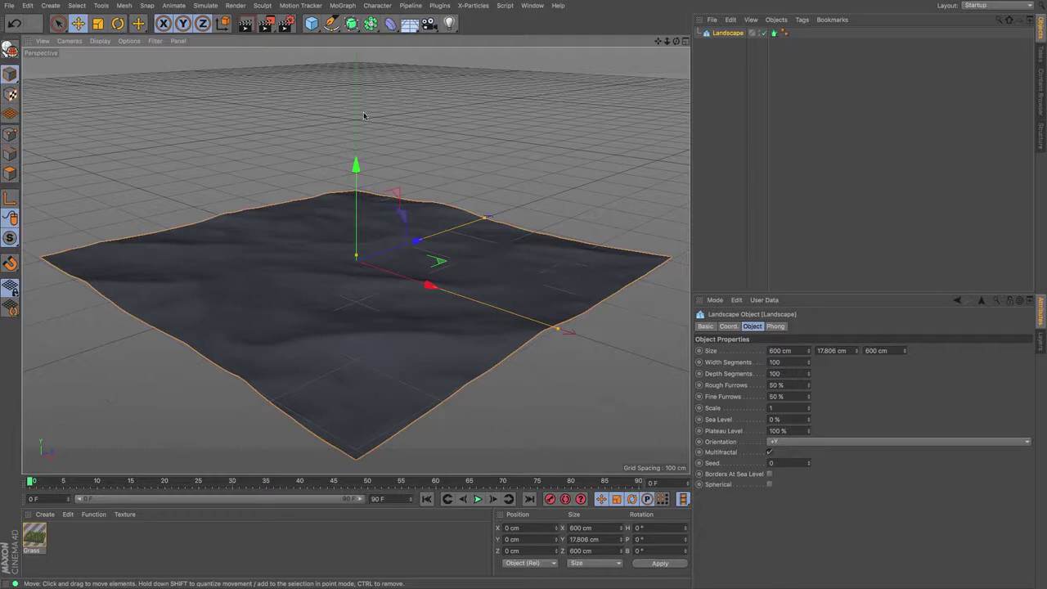
left_click(247, 24)
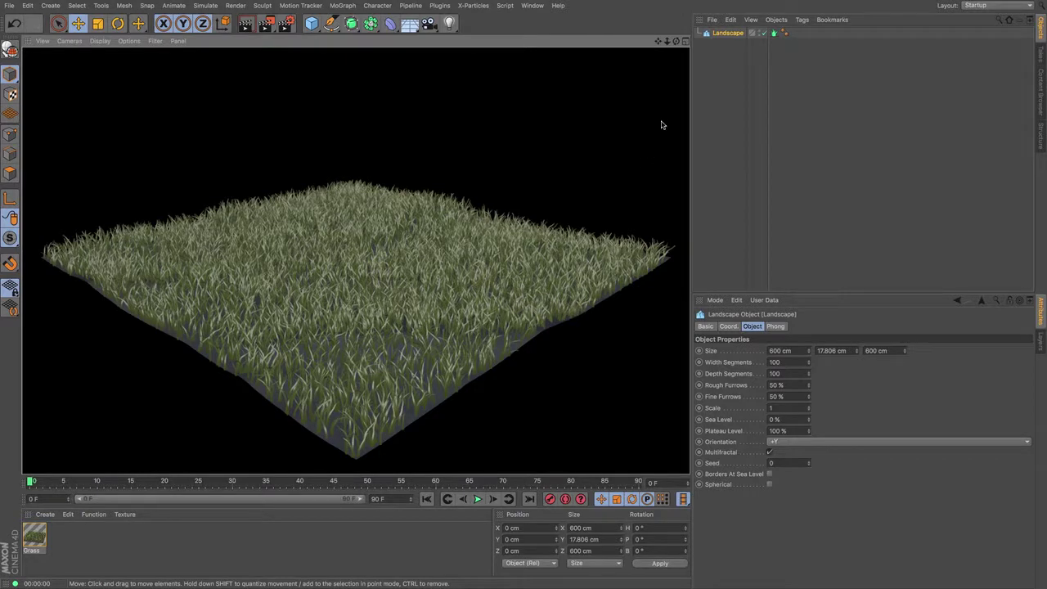
Step: Expand the Grass material's properties in the landscape's grass tag and enlarge the area showing them
left_click(658, 41)
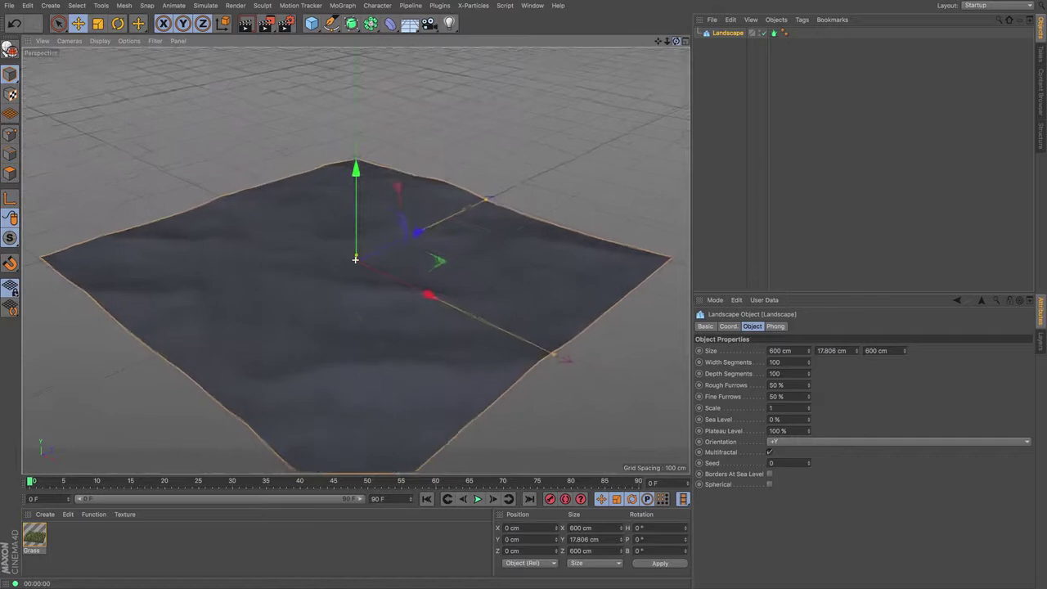
left_click_drag(658, 41, 658, 7)
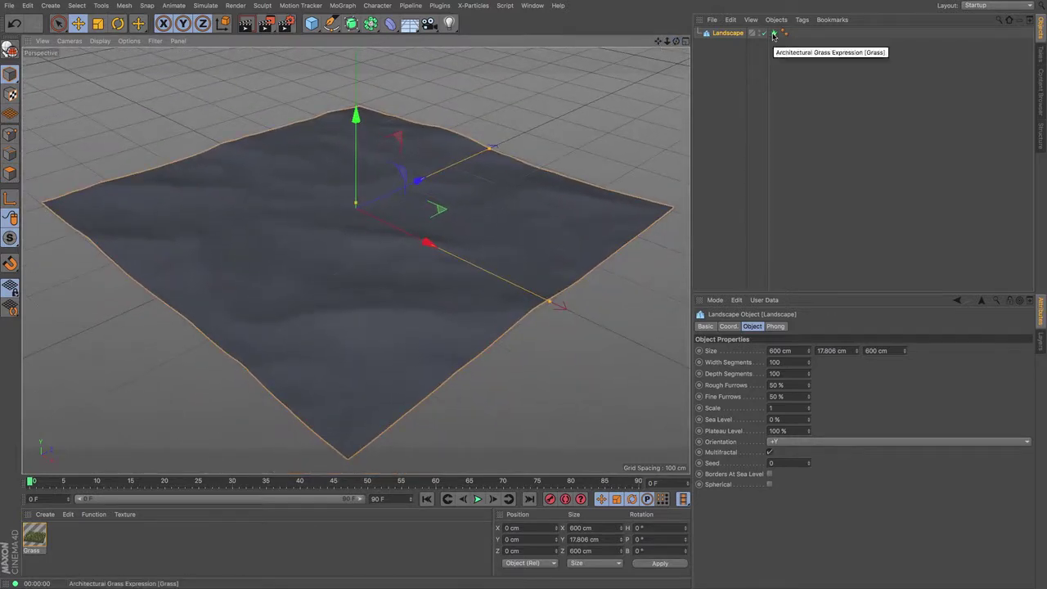
left_click(774, 34)
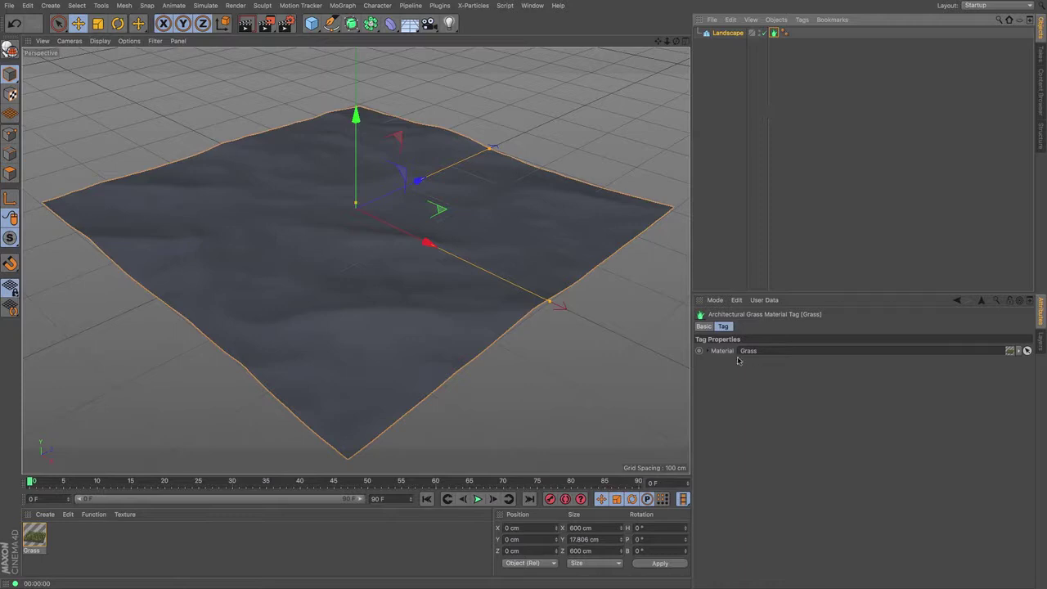
left_click(707, 351)
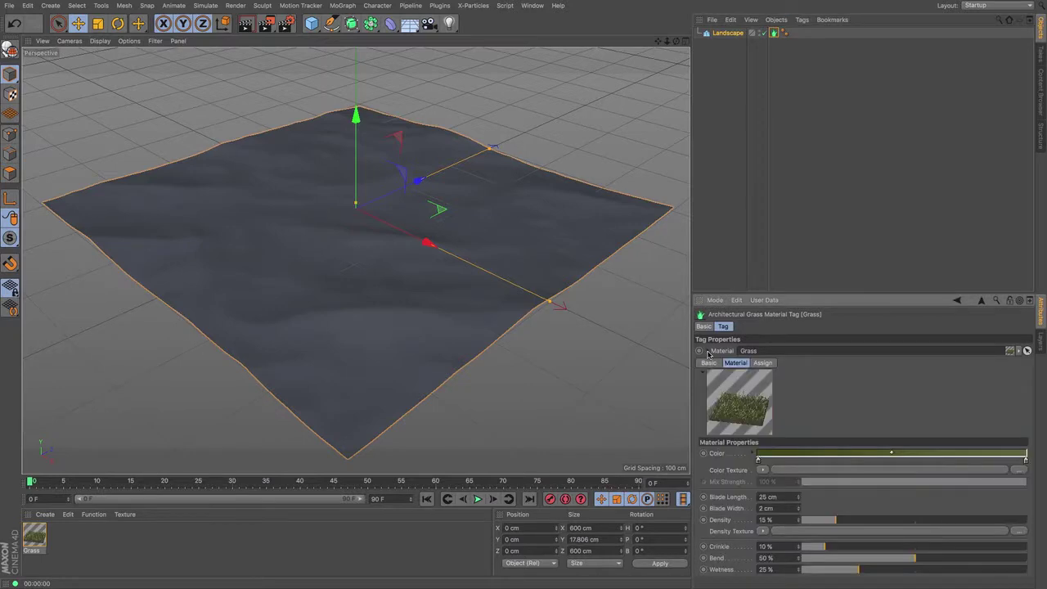
left_click_drag(751, 294, 751, 192)
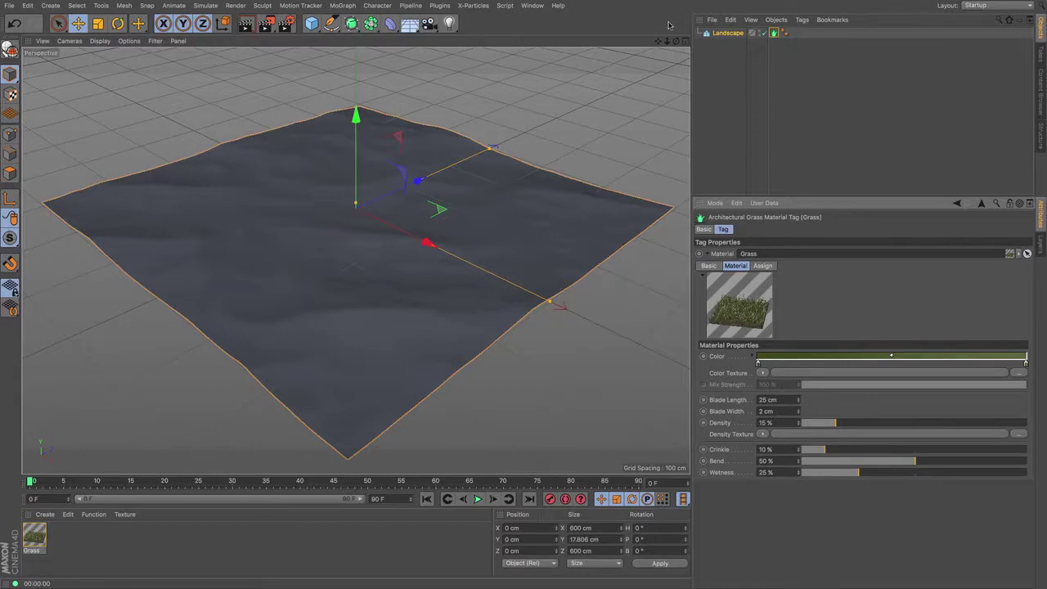
Step: Set the grass Density to 50% and render the view to compare it with the default grass
mouse_move(676, 40)
left_mouse_down()
mouse_move(676, 60)
mouse_move(665, 38)
left_mouse_up()
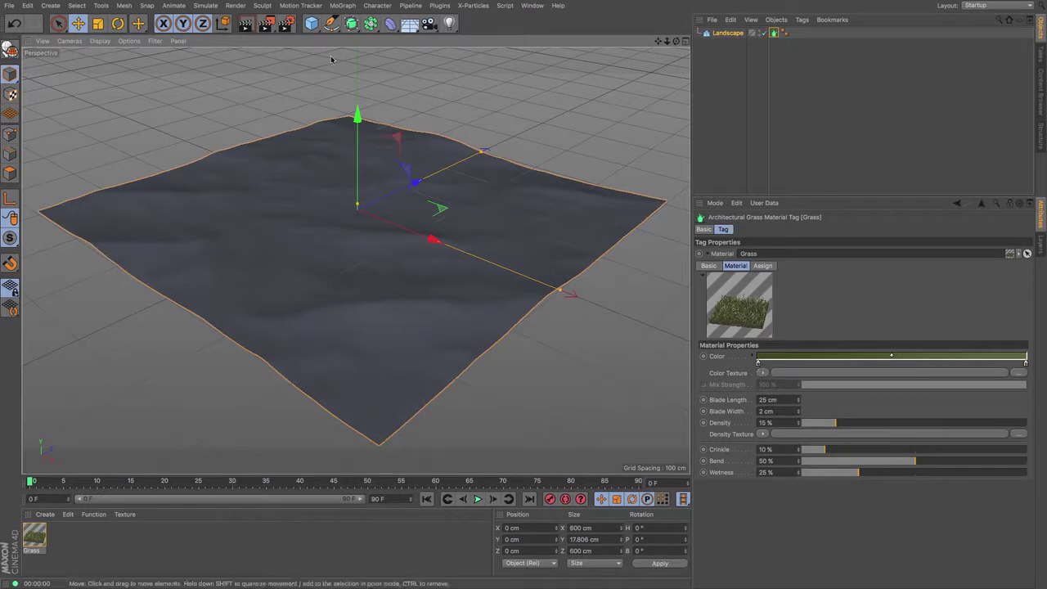
left_click(246, 23)
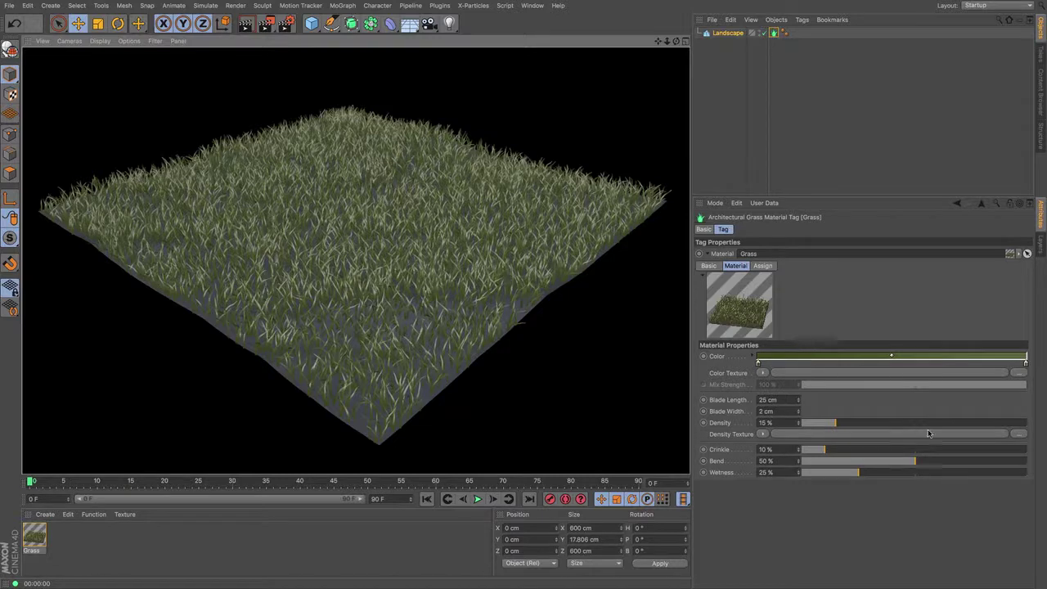
left_click_drag(848, 424, 915, 425)
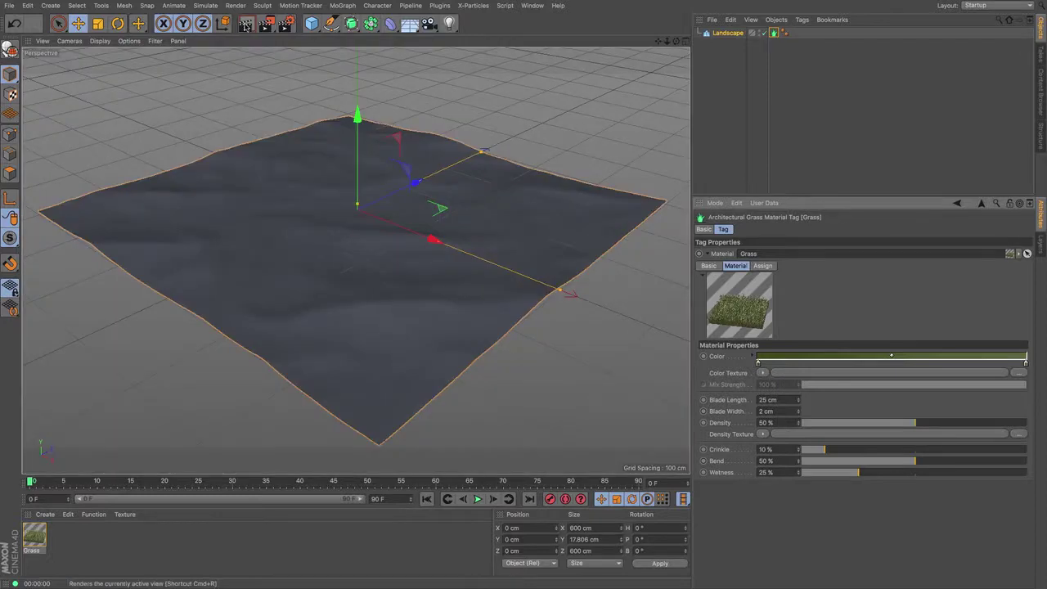
key("ctrl+r")
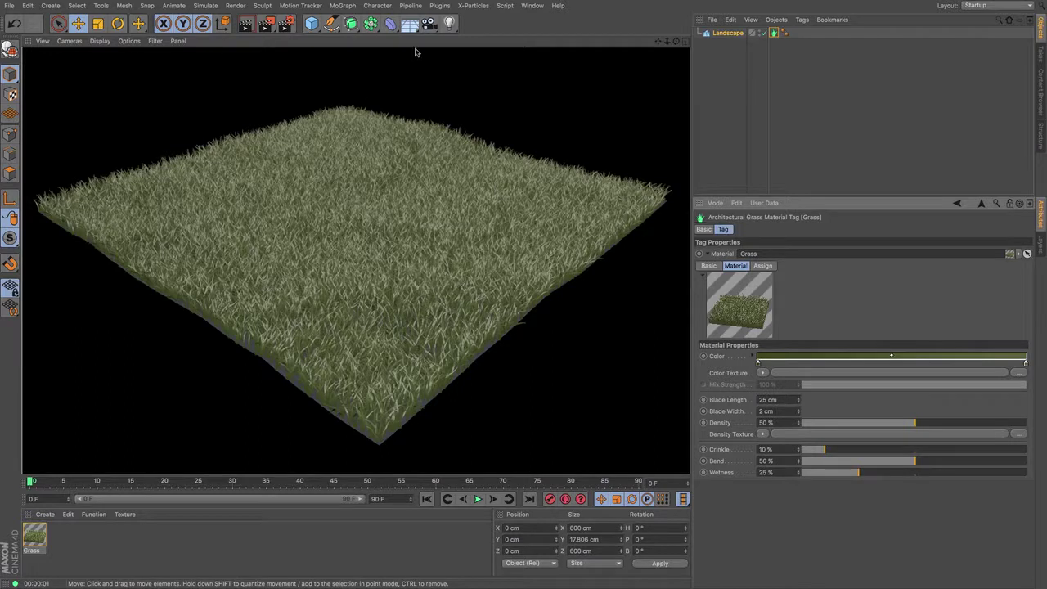
Step: Add a Physical Sky to the scene and render the view
left_click(410, 23)
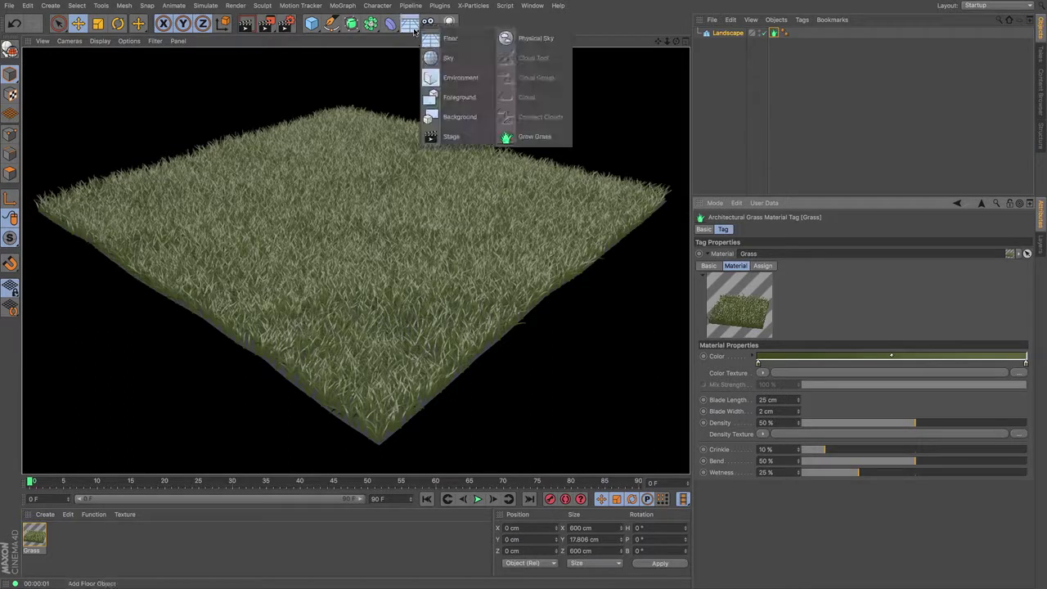
left_click(513, 42)
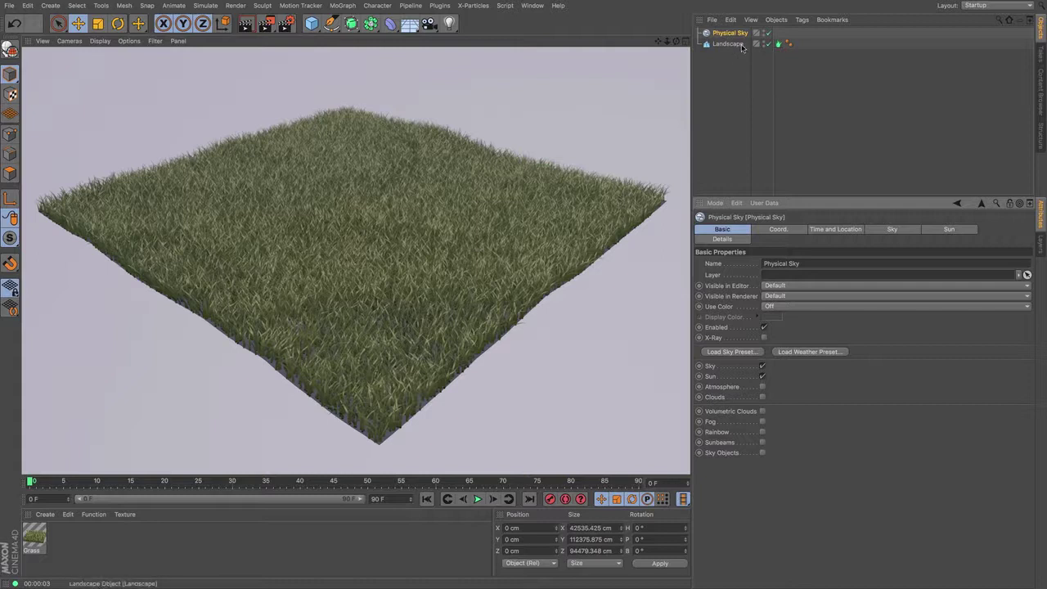
Step: Set the grass Density to 100% and the Blade Length to 50 cm, rendering the result
left_click(778, 45)
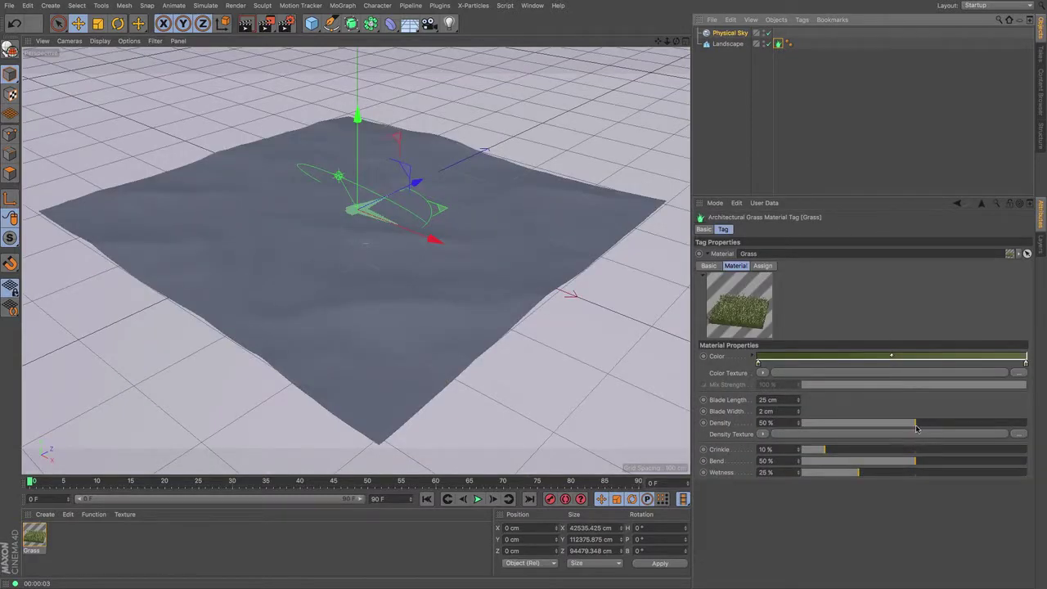
left_click_drag(918, 427, 1026, 425)
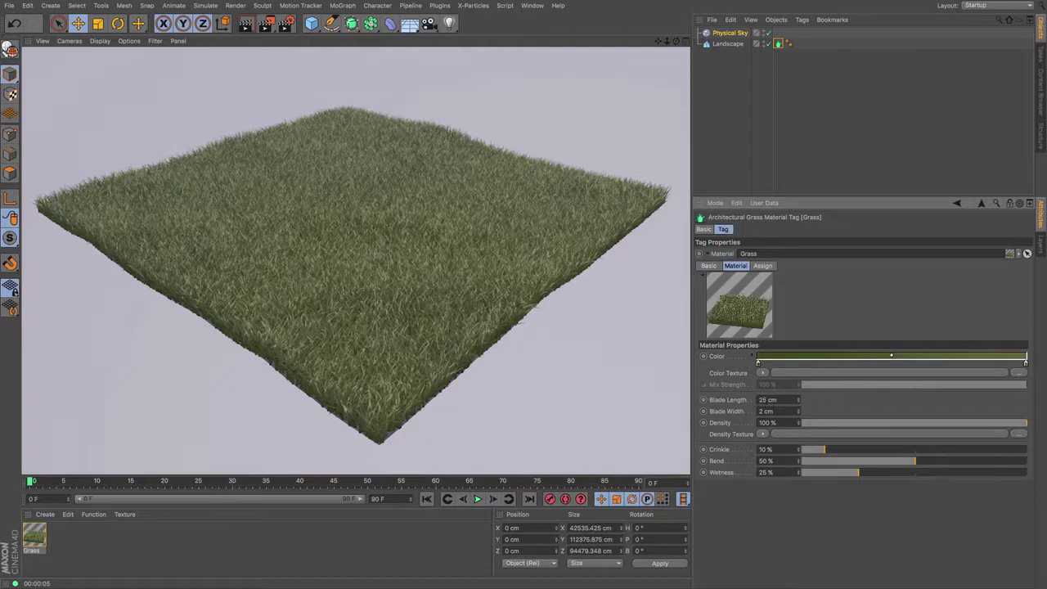
type("50")
key("Return")
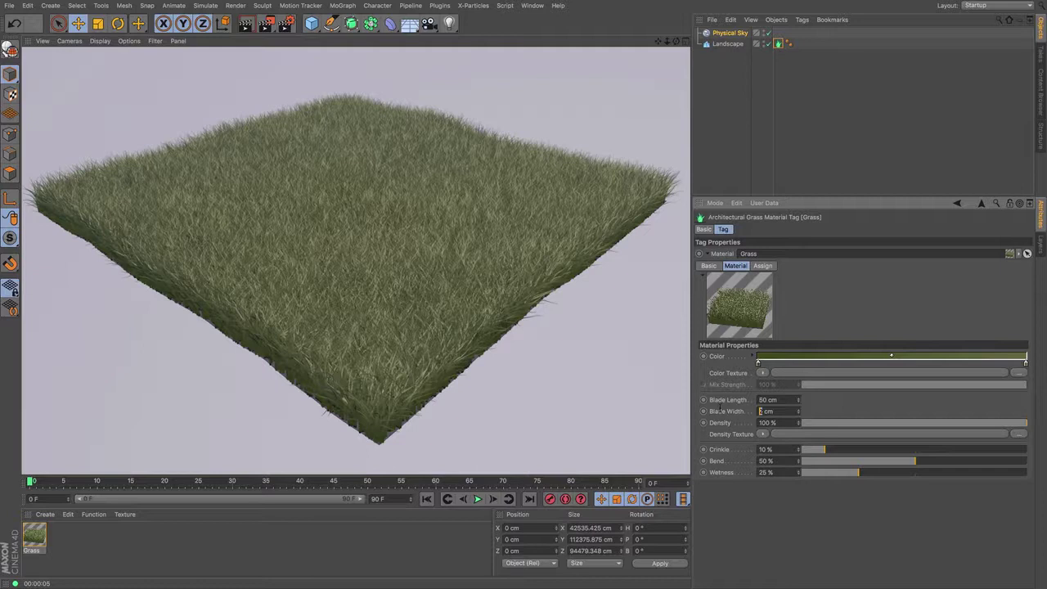
Step: Test the grass Blade Width at 10 cm and at 0.5 cm, rendering the view for each value
type("10")
key("Return")
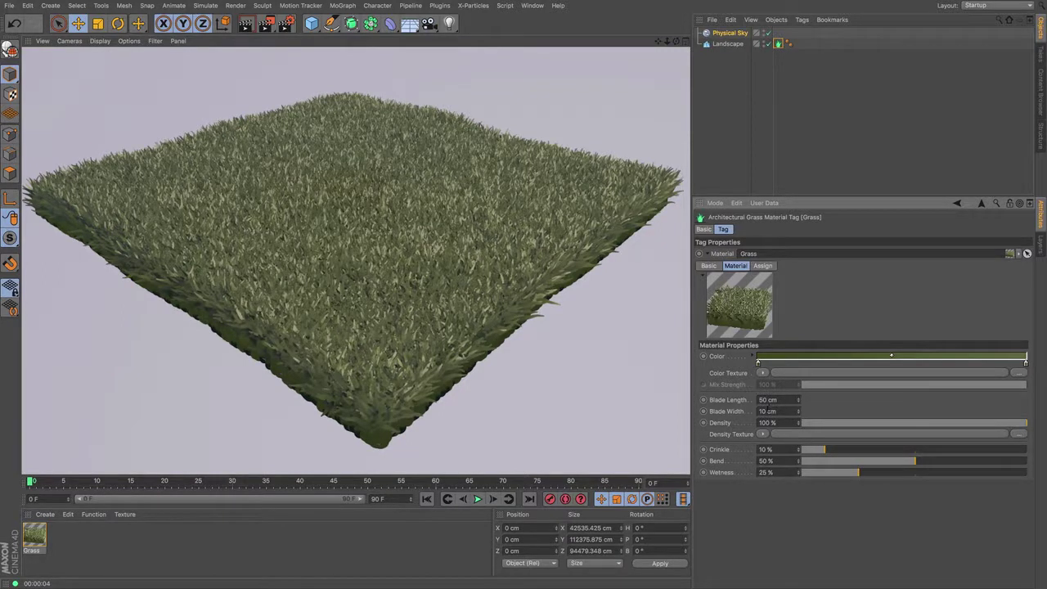
double_click(762, 411)
type("0.5")
key("Return")
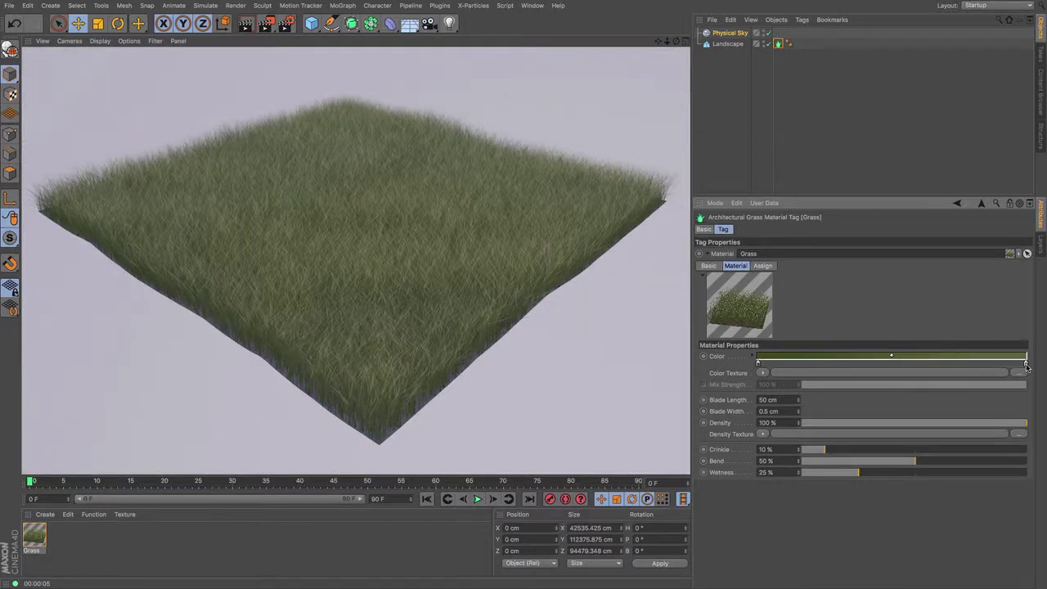
Step: Change the end colour of the grass gradient to a dull brown, set Crinkle to 50% and render the view
double_click(1026, 365)
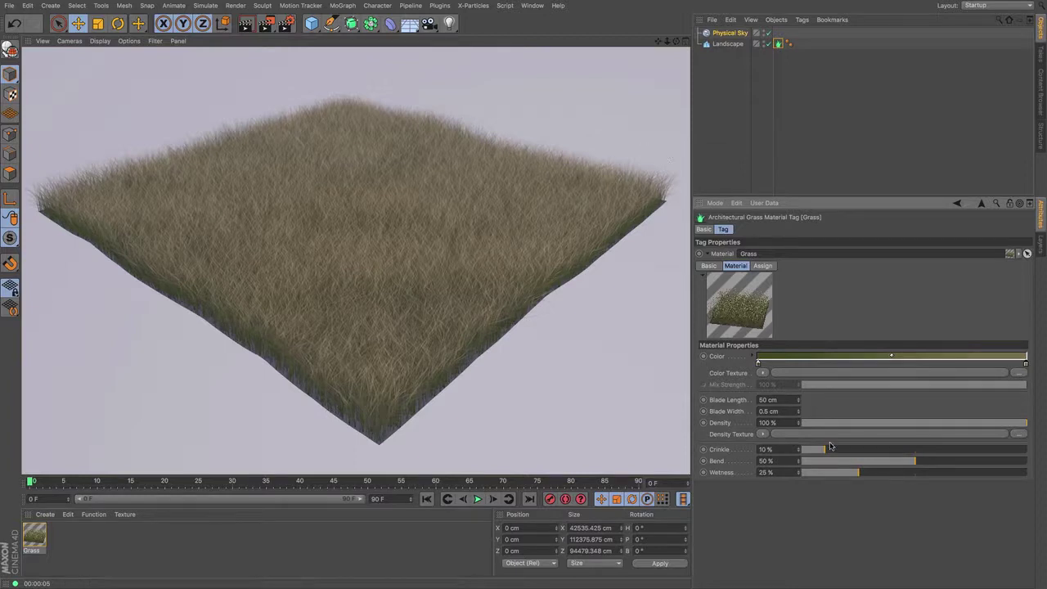
left_click_drag(832, 451, 916, 461)
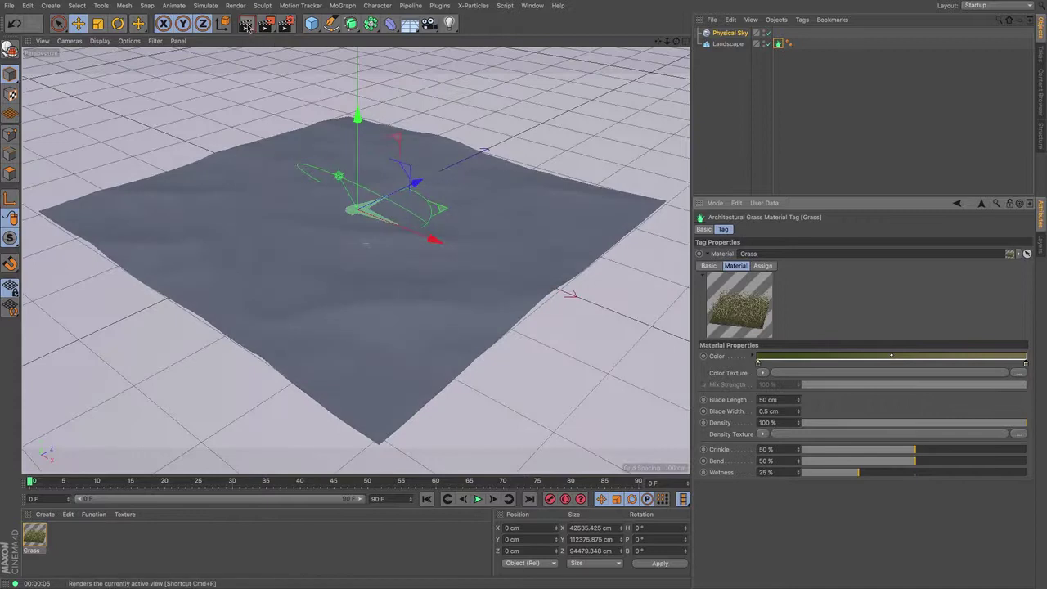
left_click(246, 23)
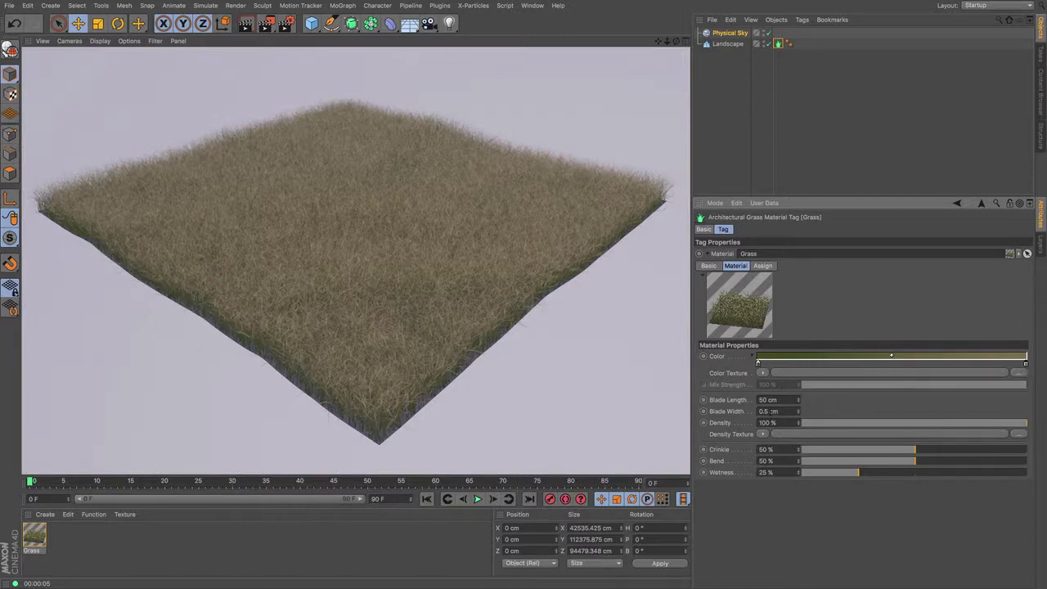
Step: Set the grass Blade Width to 2 cm and the Blade Length to 25 cm
double_click(769, 410)
type("2")
key("Return")
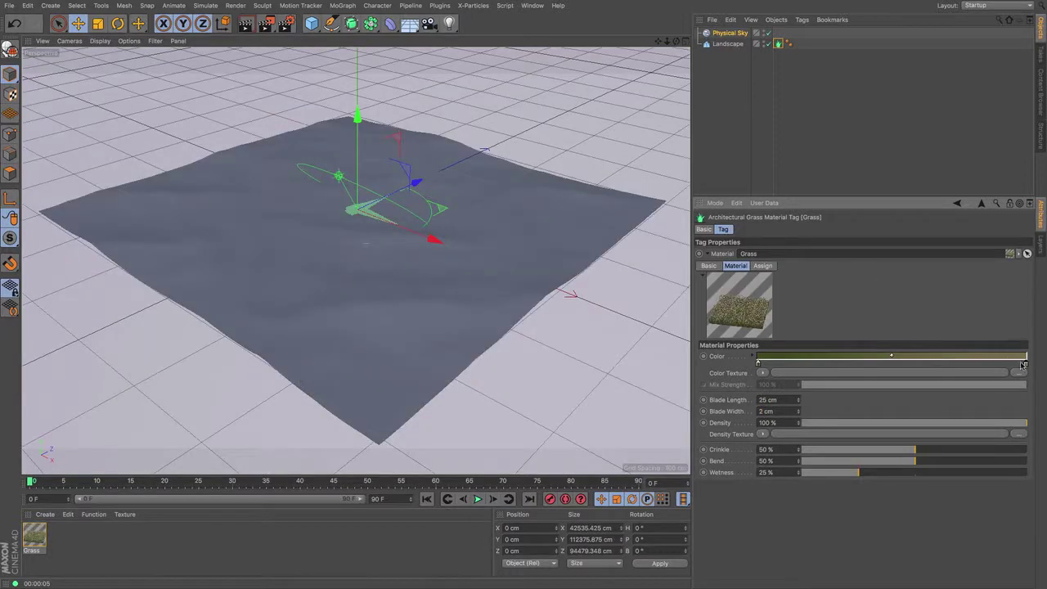
Step: Change the end colour of the grass gradient to a green hue and render the view
double_click(1027, 363)
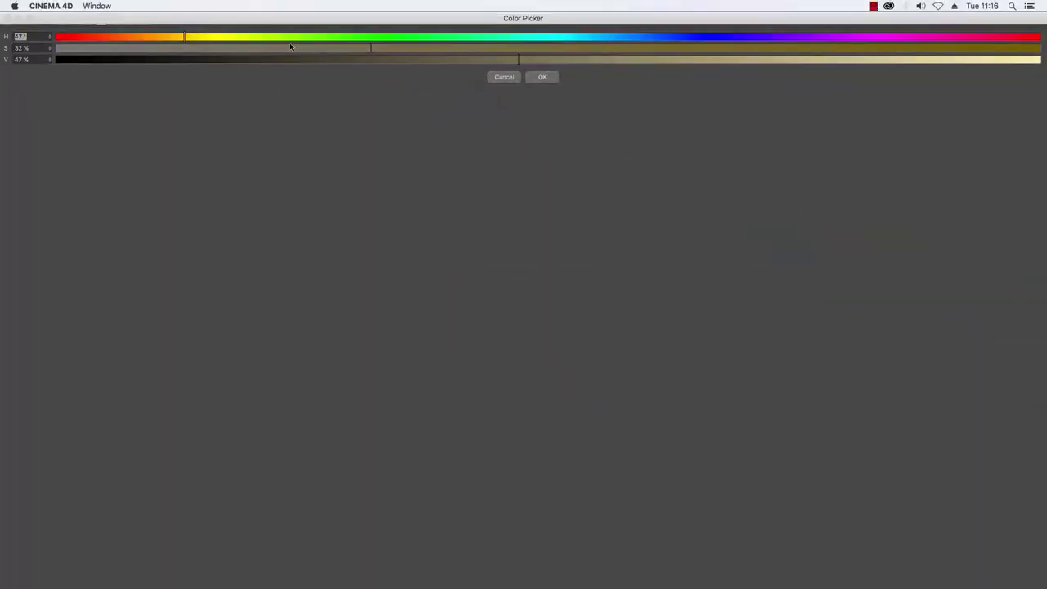
left_click(309, 36)
left_click(543, 77)
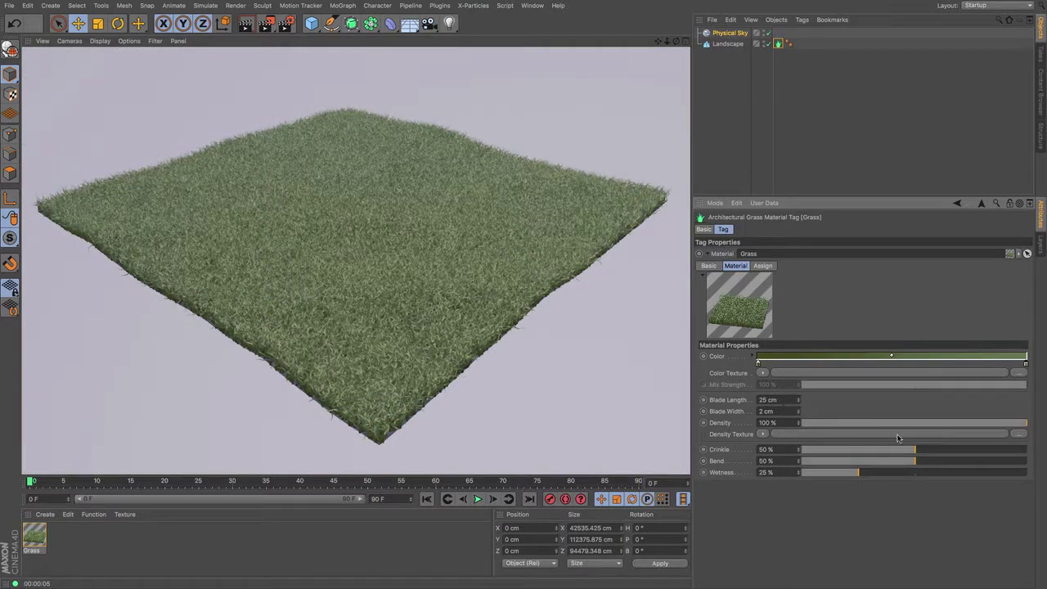
Step: Set the grass Crinkle and Bend to 0% and render the view
left_click_drag(914, 450, 800, 451)
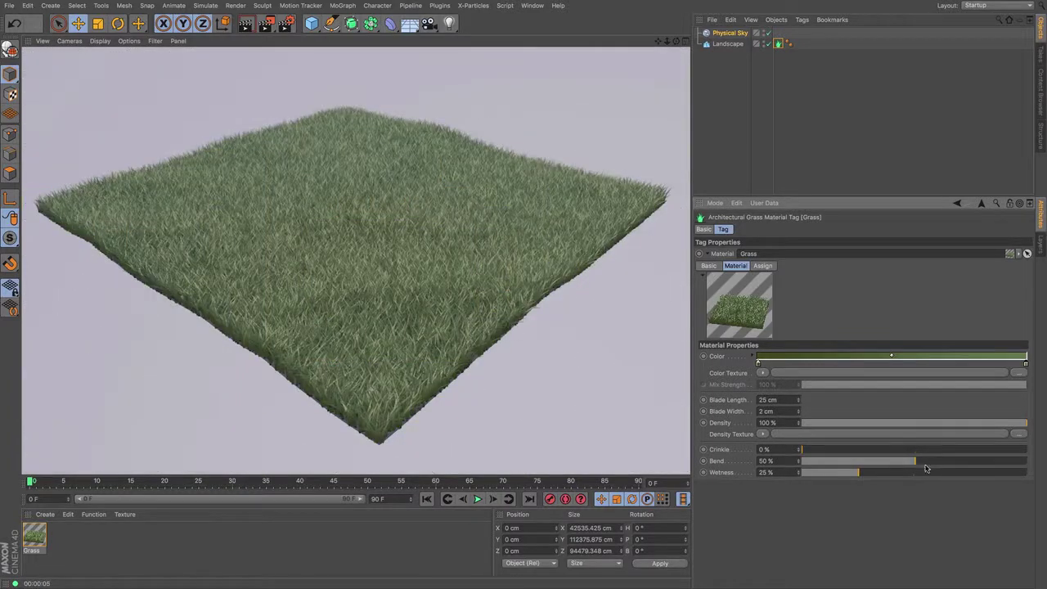
left_click_drag(914, 460, 799, 460)
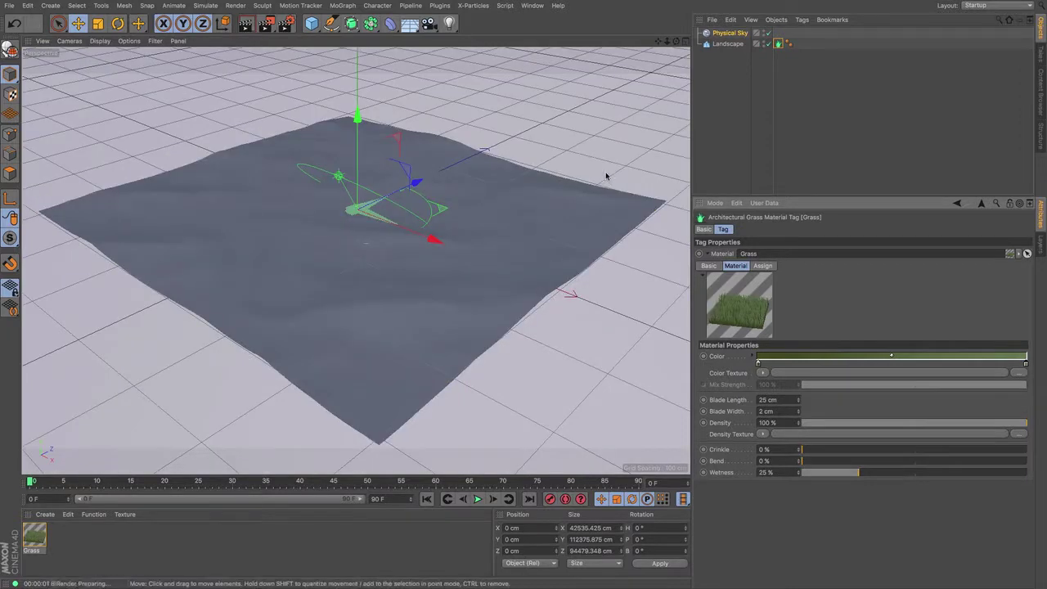
key("alt+r")
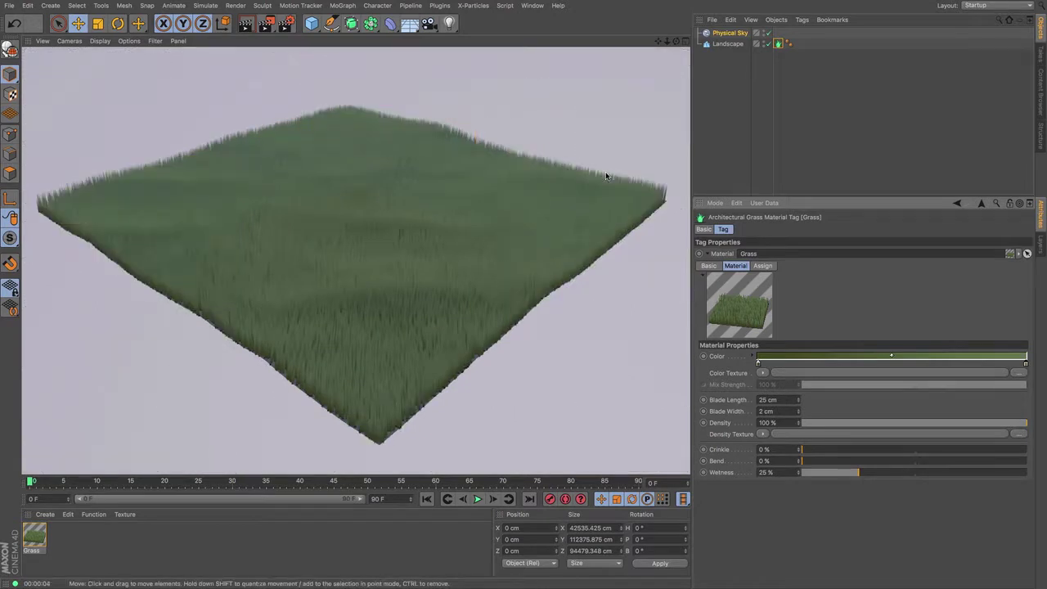
Step: Set the grass Bend to 100% and render the view
left_click_drag(852, 463, 1027, 463)
key("alt+r")
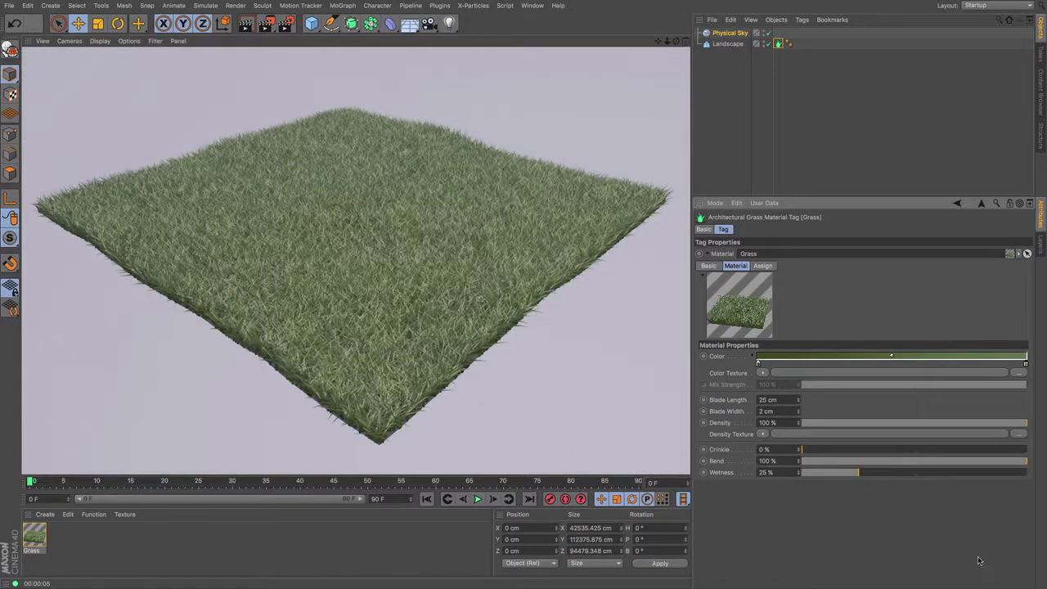
Step: Set the grass Crinkle to 100% and render the view
left_click_drag(936, 452, 1028, 450)
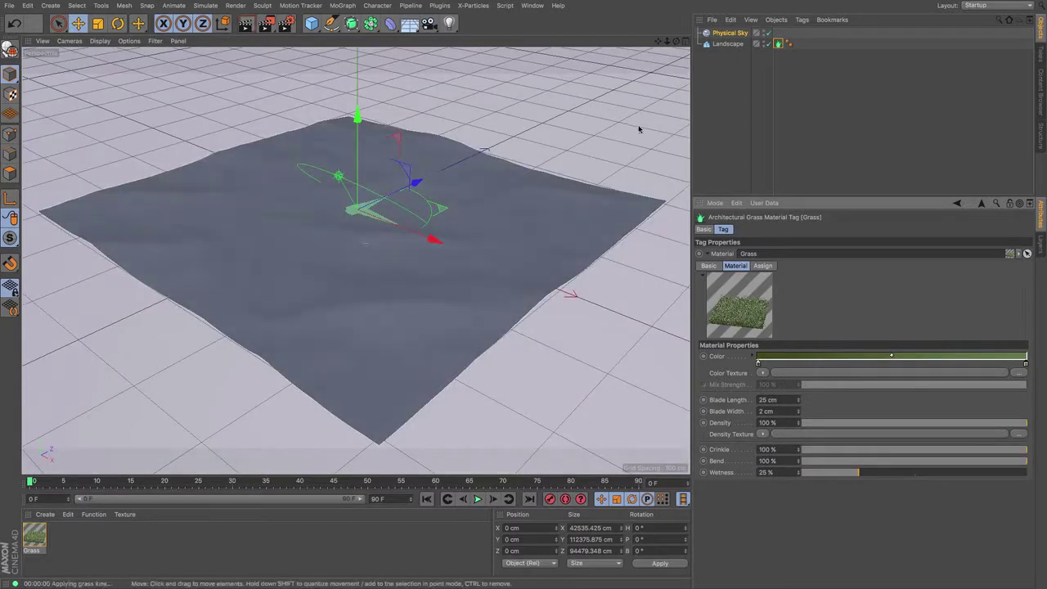
key("ctrl+r")
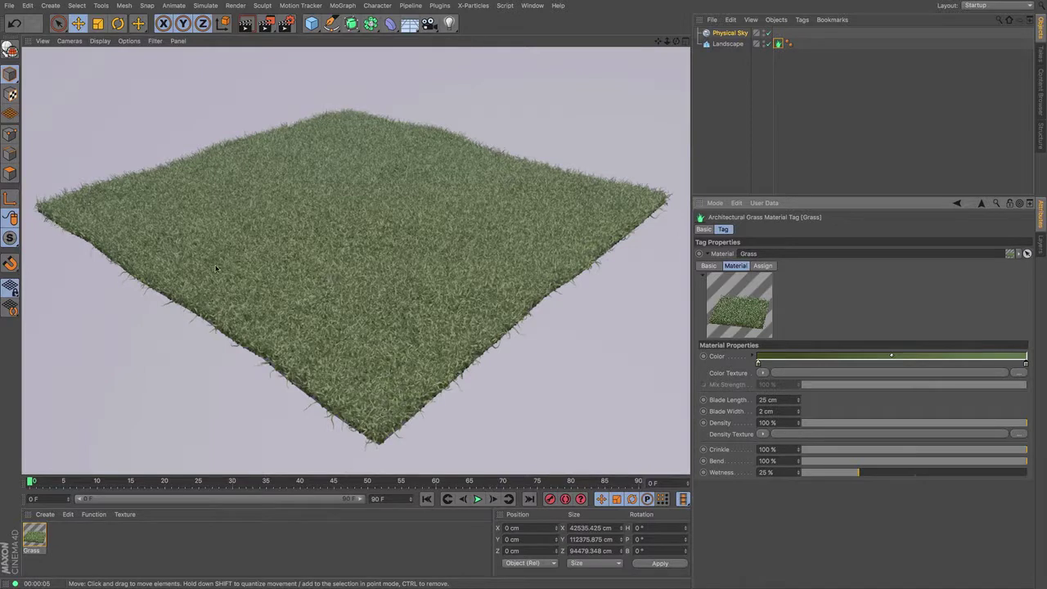
Step: Set the grass Crinkle and Bend to 50% and the Wetness to 0%, and render the view
left_click(915, 462)
left_click(914, 450)
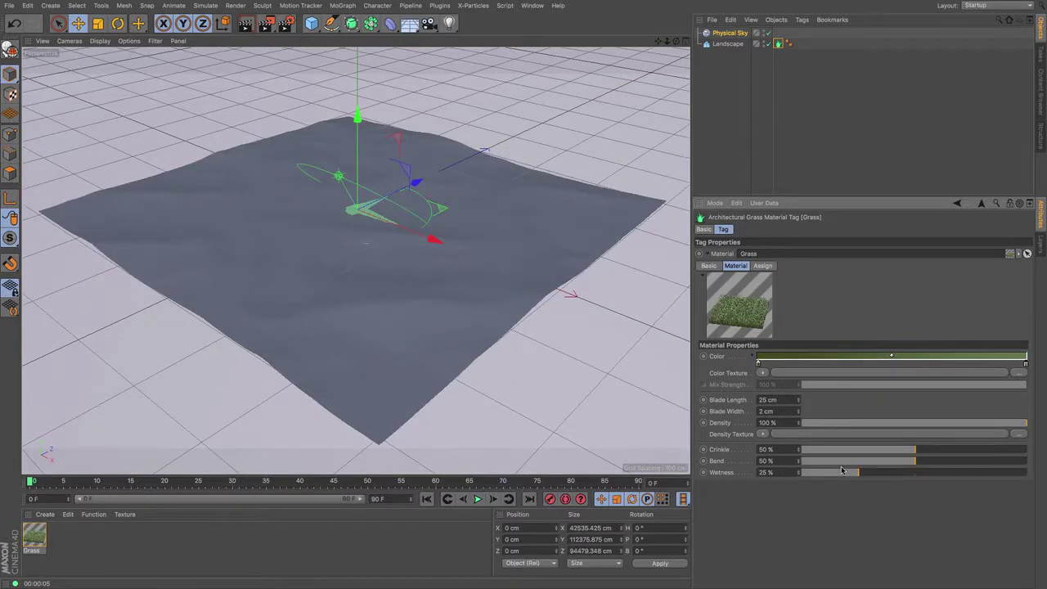
left_click_drag(858, 474, 789, 475)
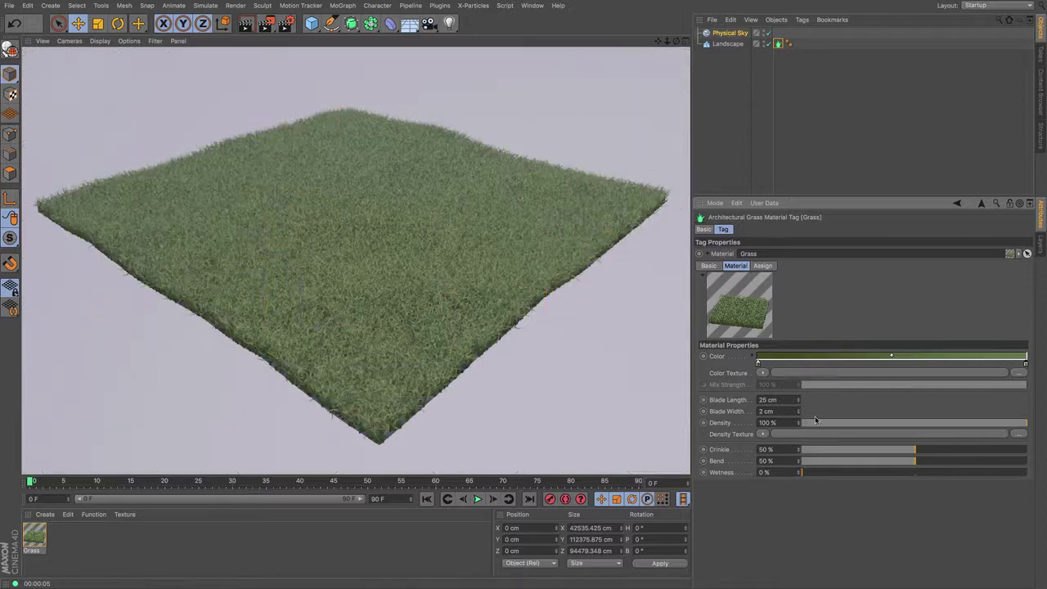
Step: Set the grass Wetness to 100% and render the view
left_click_drag(903, 475, 1036, 490)
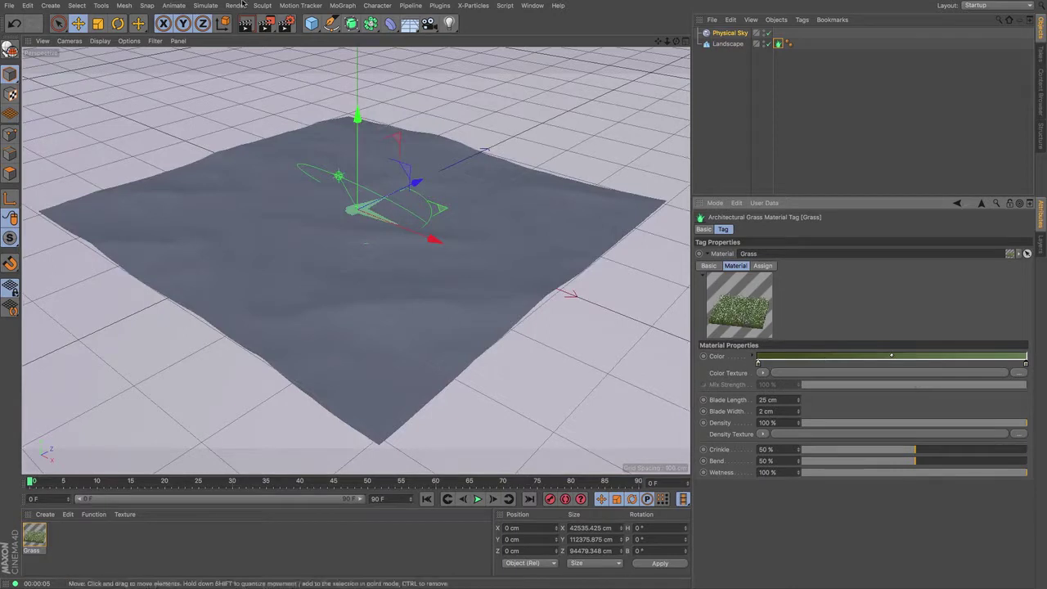
left_click(255, 25)
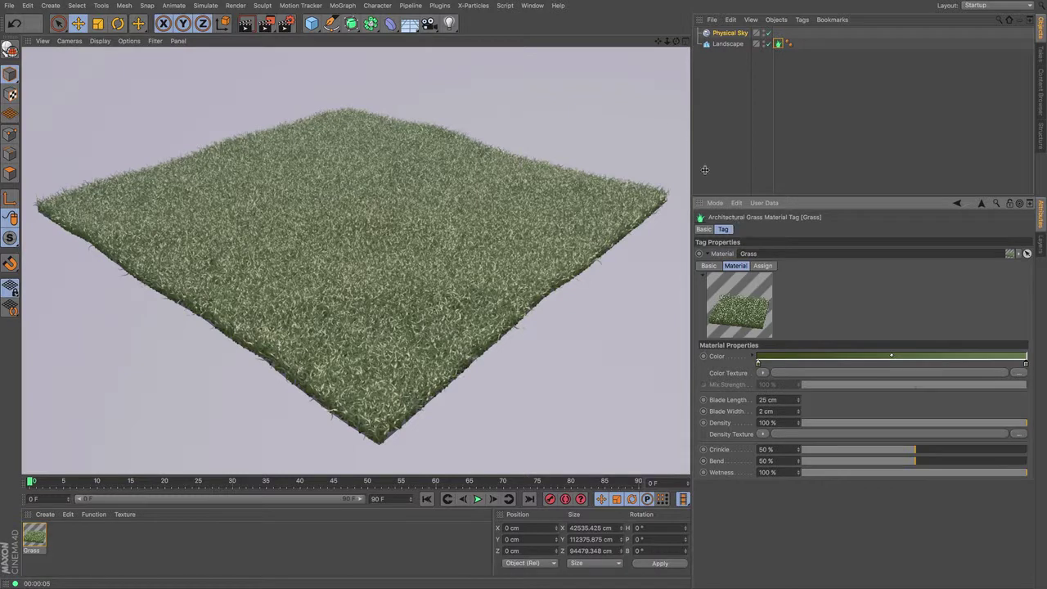
left_click(356, 260)
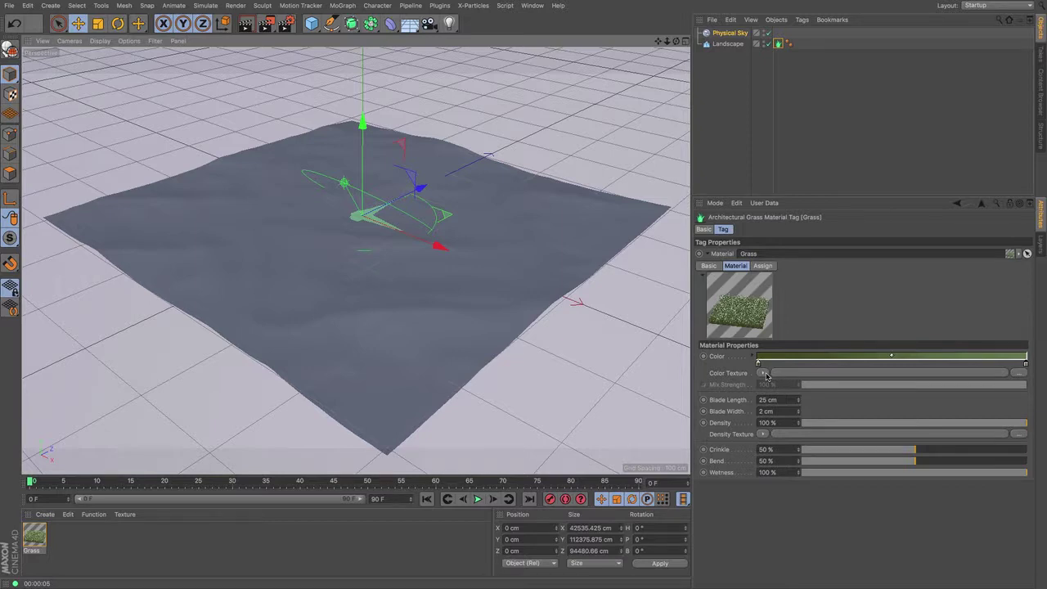
Step: Load a Noise shader as the grass Density Texture and set its noise type to Dents
left_click(763, 434)
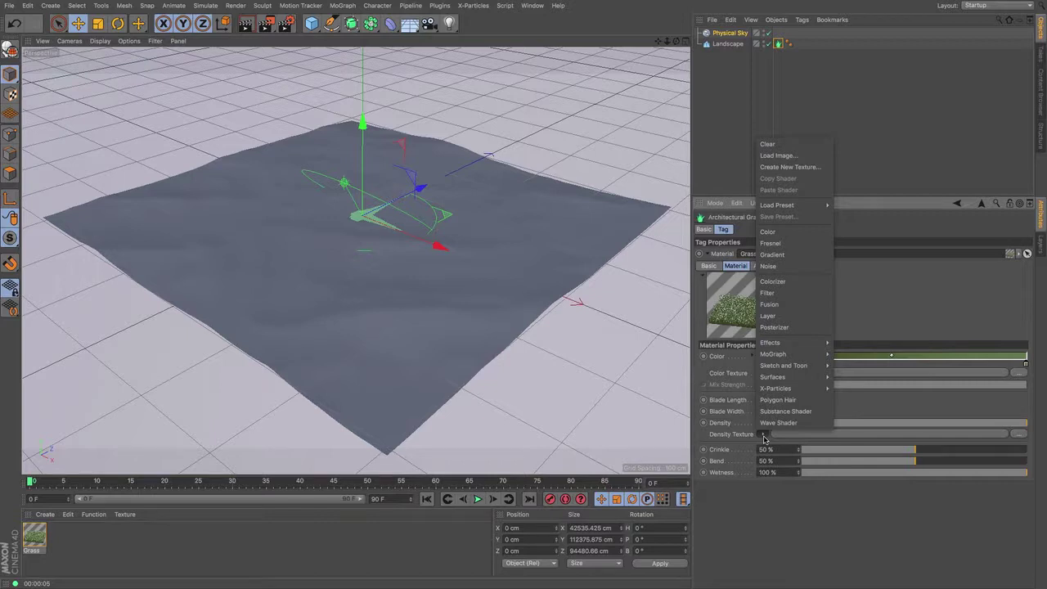
left_click(788, 268)
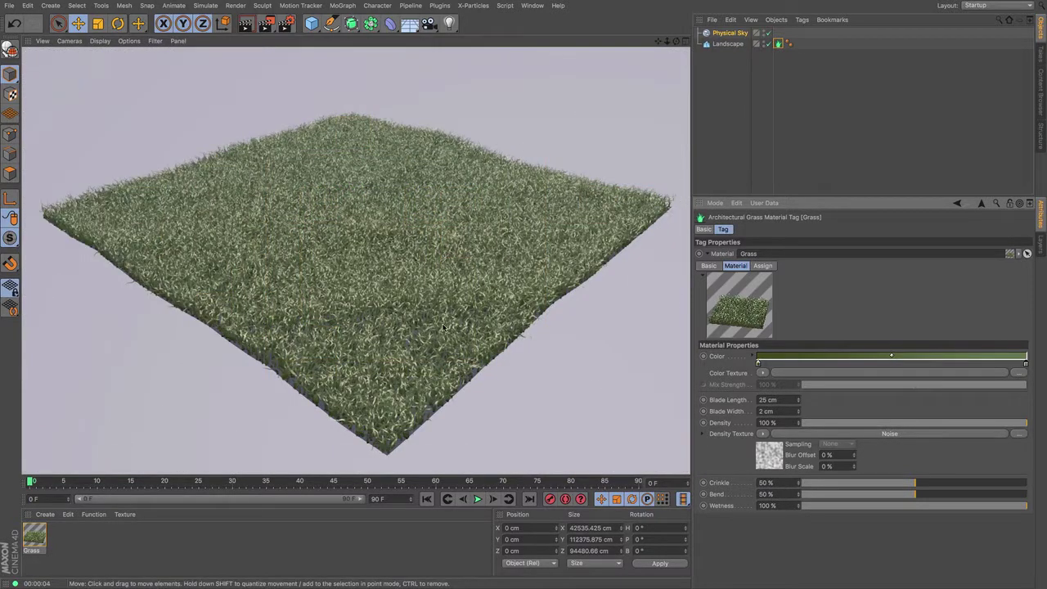
left_click(773, 460)
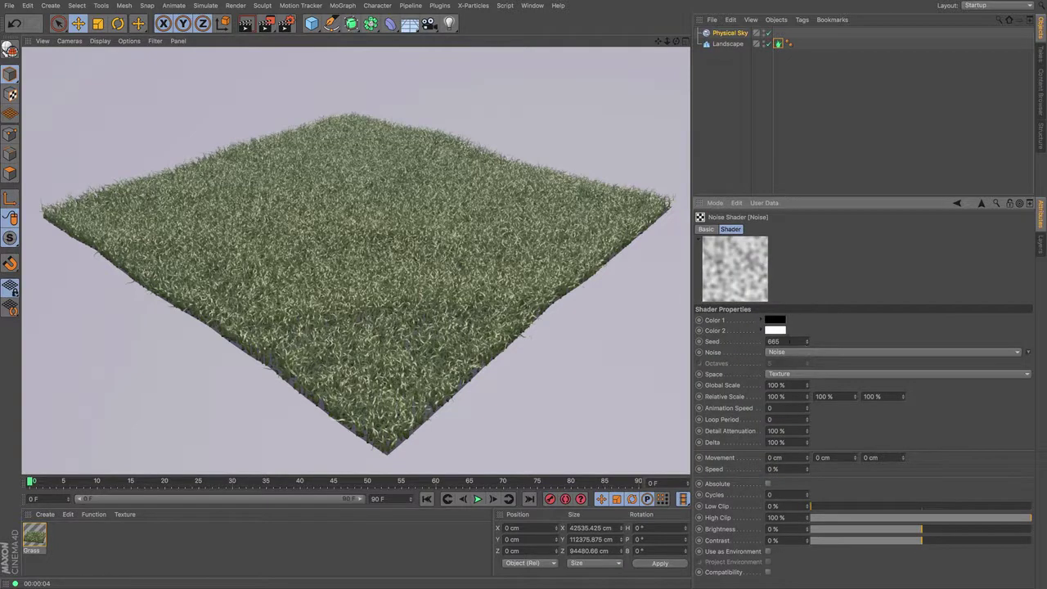
left_click(796, 352)
left_click(831, 247)
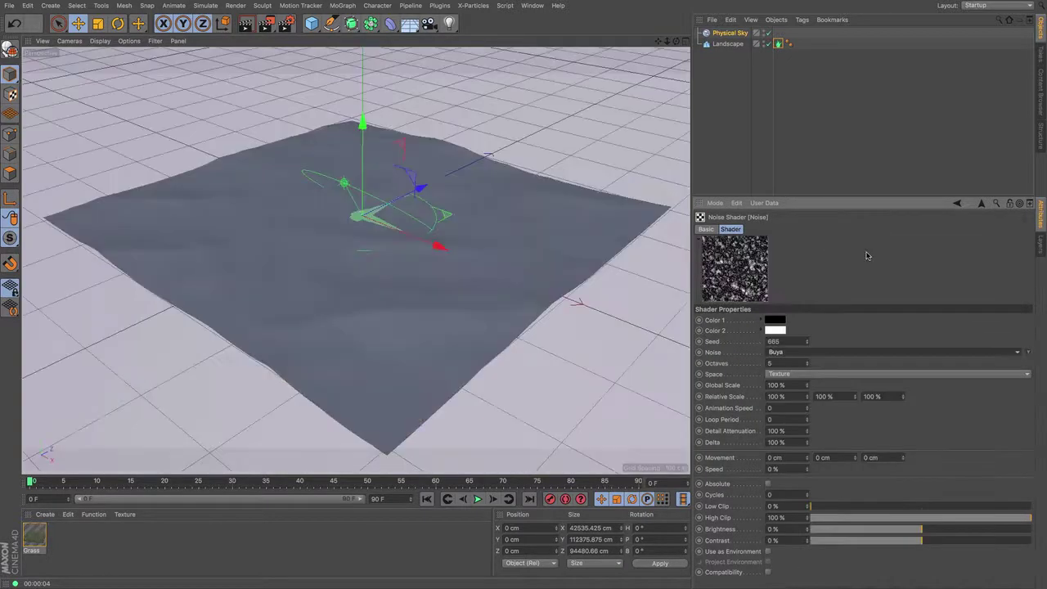
key("Down")
key("Down")
key("Down")
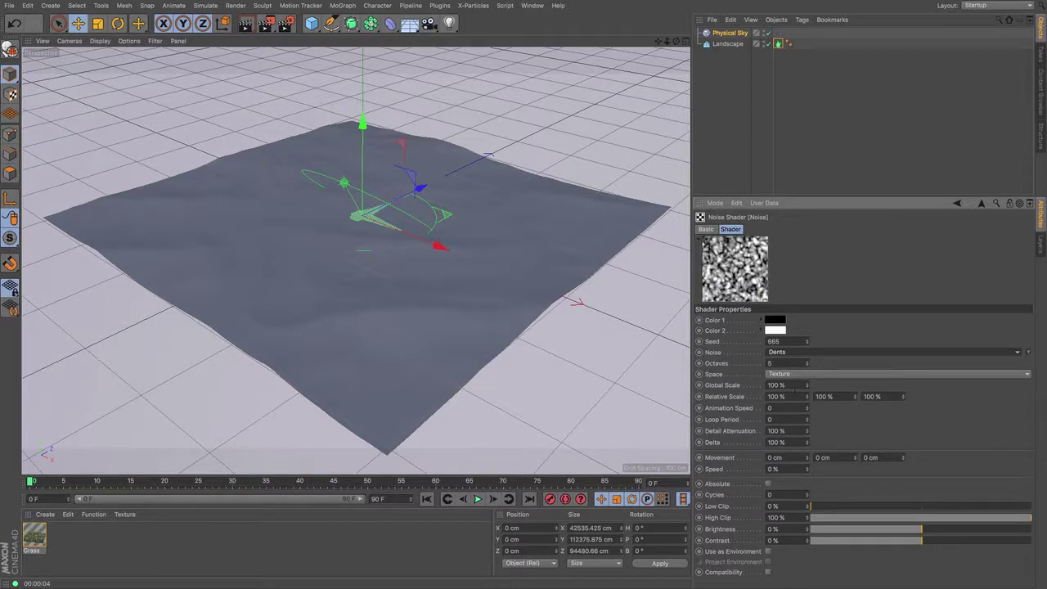
Step: Set the noise shader's Global Scale to 500% and Contrast to 55%, and render the view
type("500")
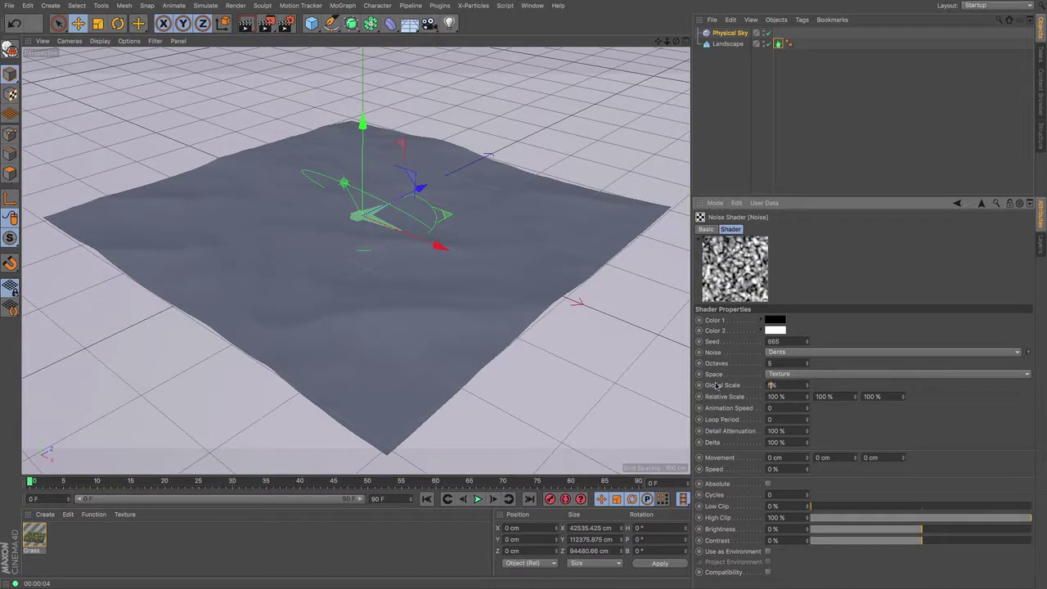
key("Return")
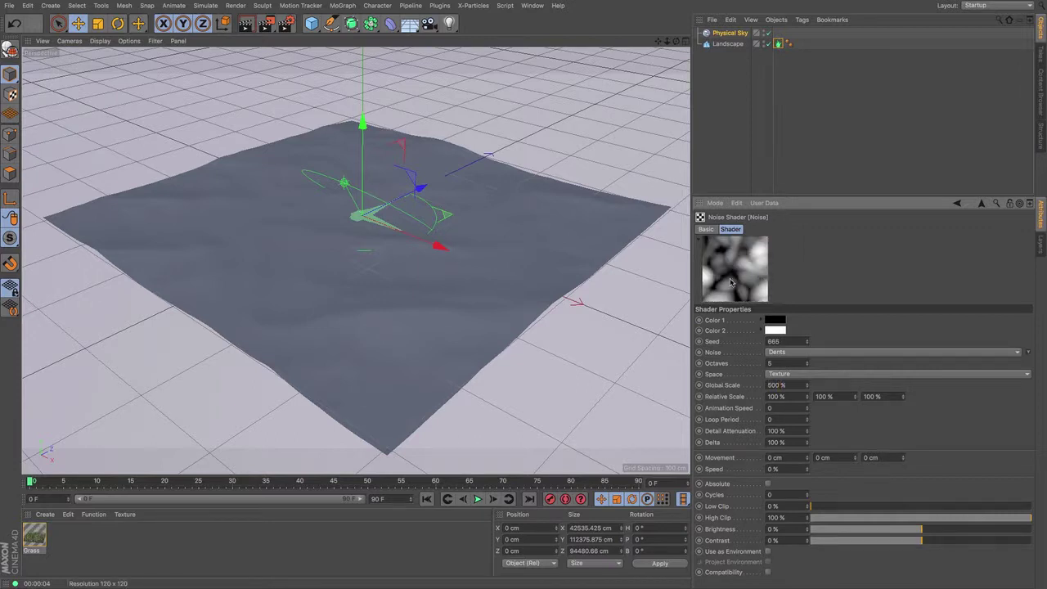
left_click_drag(942, 541, 982, 542)
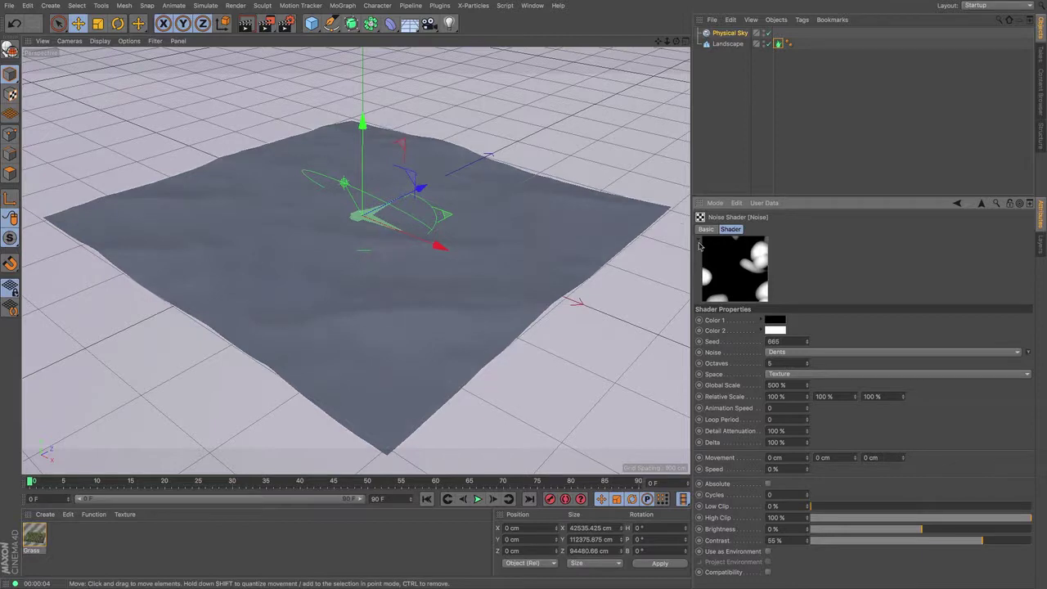
left_click(245, 23)
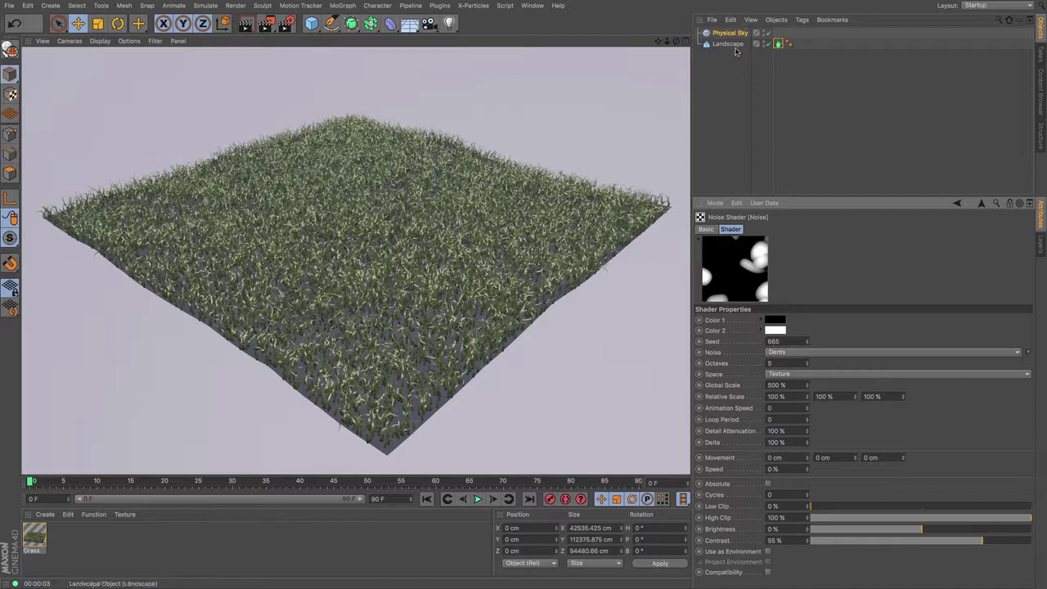
Step: Set the density noise's Space to Object, reduce its Contrast to 23%, and render the view
left_click(778, 44)
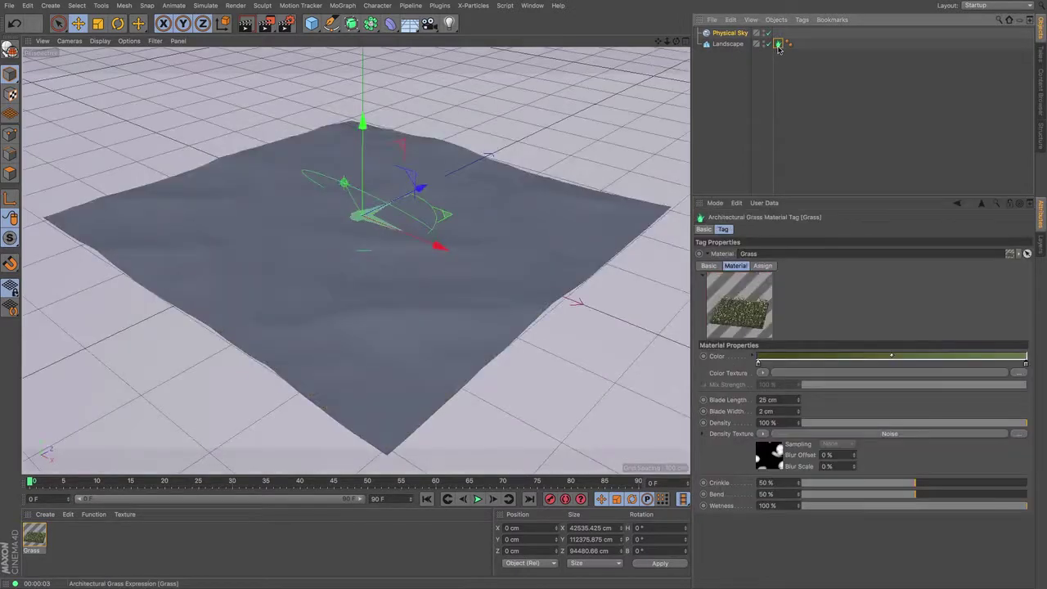
left_click(777, 454)
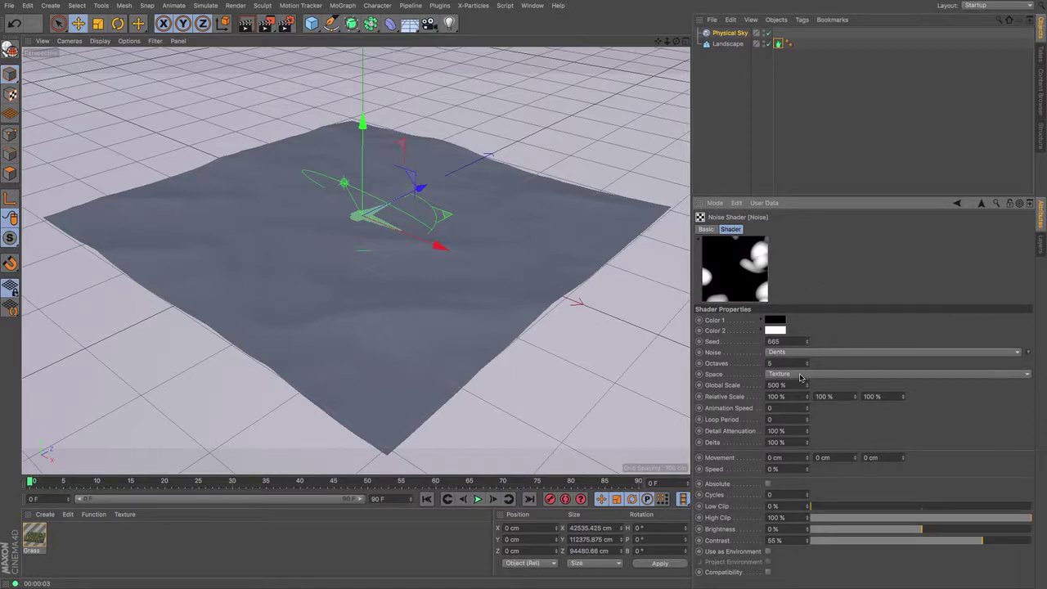
left_click(800, 376)
left_click(787, 407)
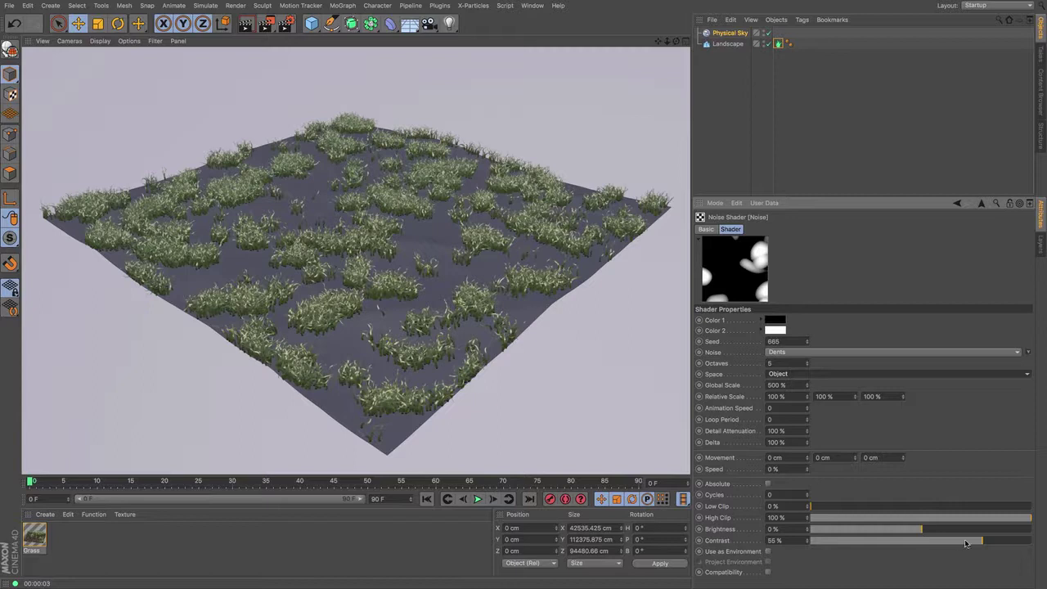
left_click_drag(966, 542, 941, 544)
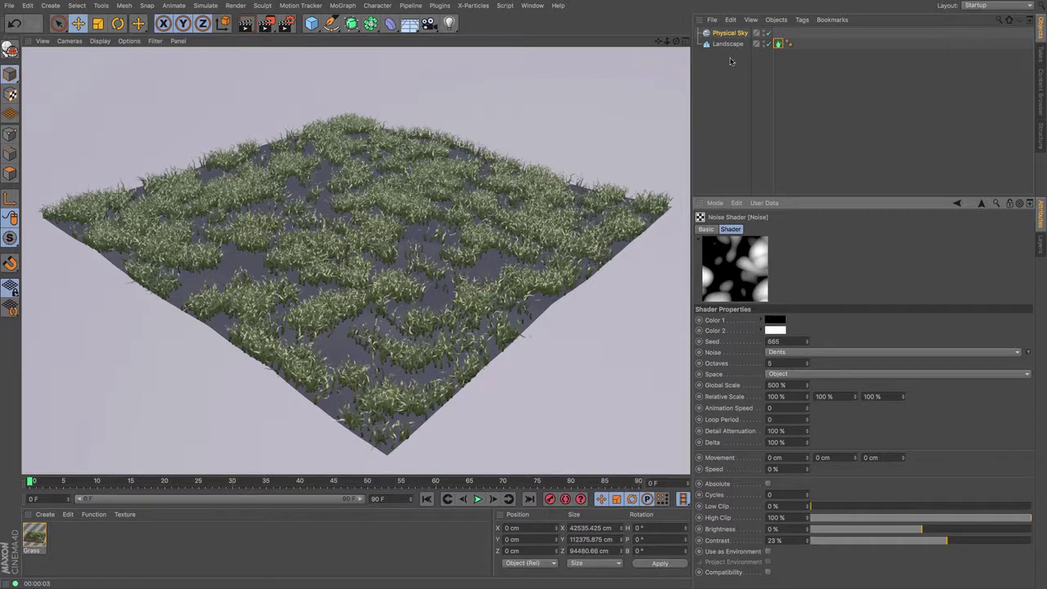
Step: Clear the noise shader from the grass Density Texture
left_click(778, 43)
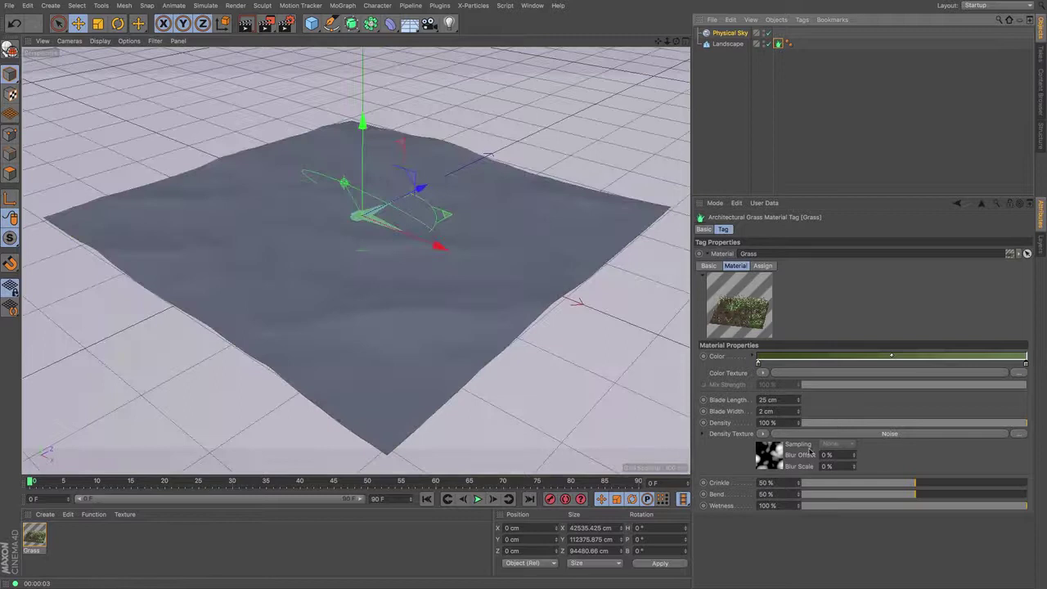
left_click(763, 437)
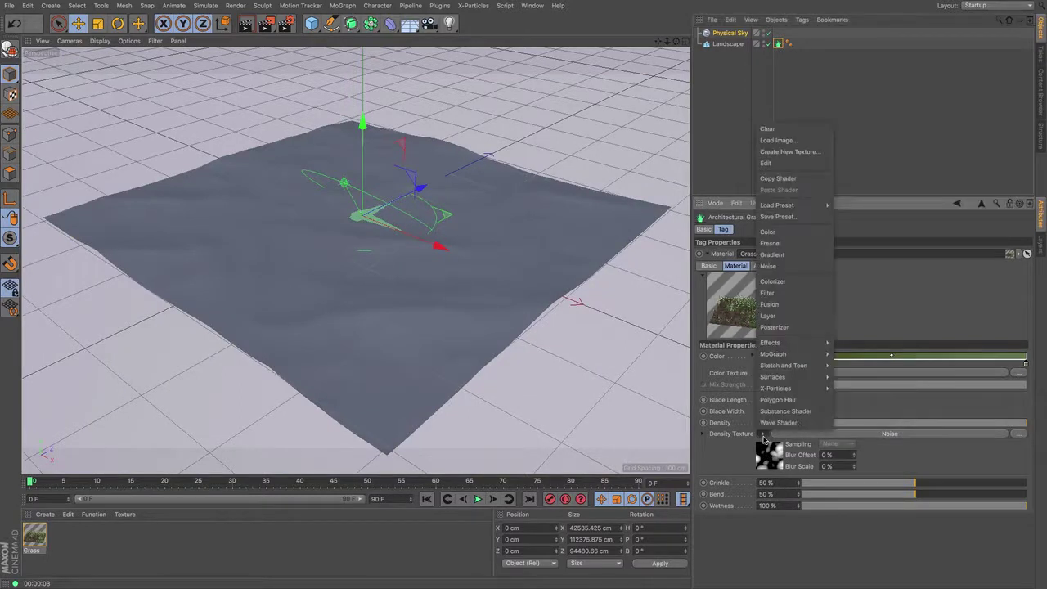
left_click(769, 129)
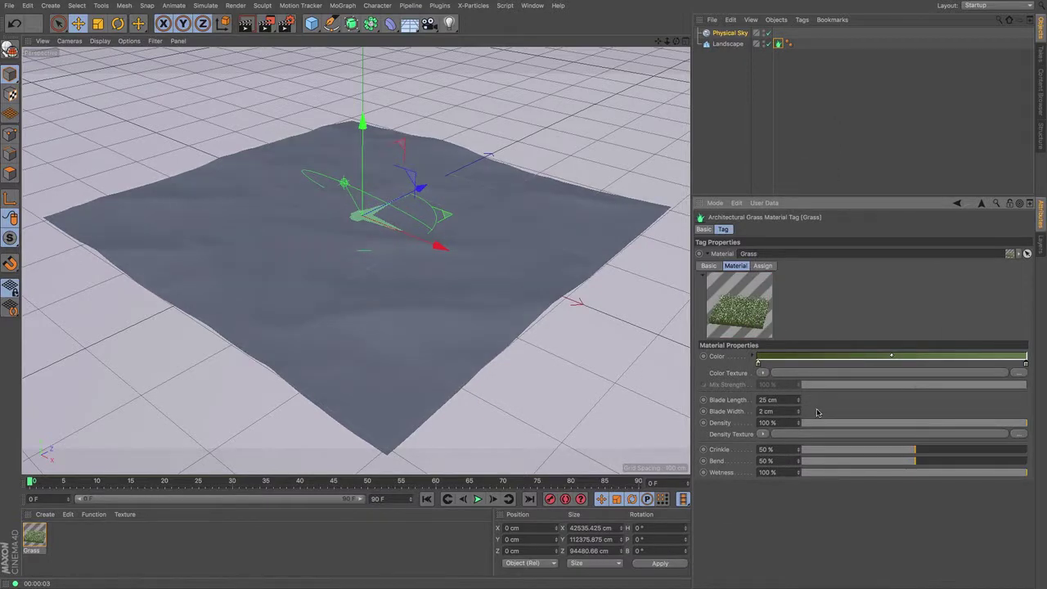
Step: Load a Gradient shader as the grass Color Texture, pull its knots together into a sharp black-to-white split near the middle, and render
left_click(763, 374)
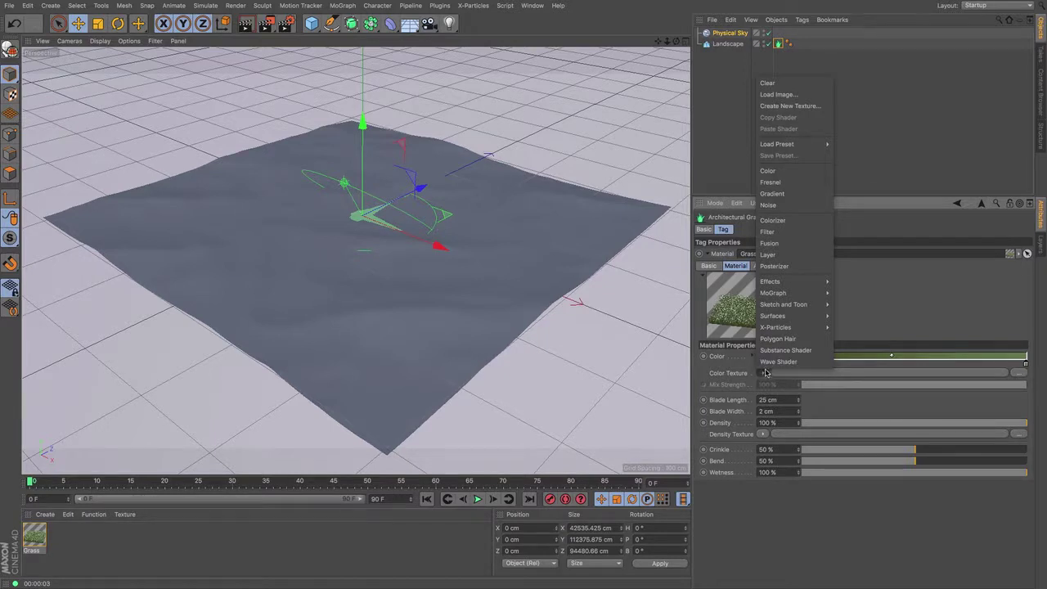
left_click(794, 195)
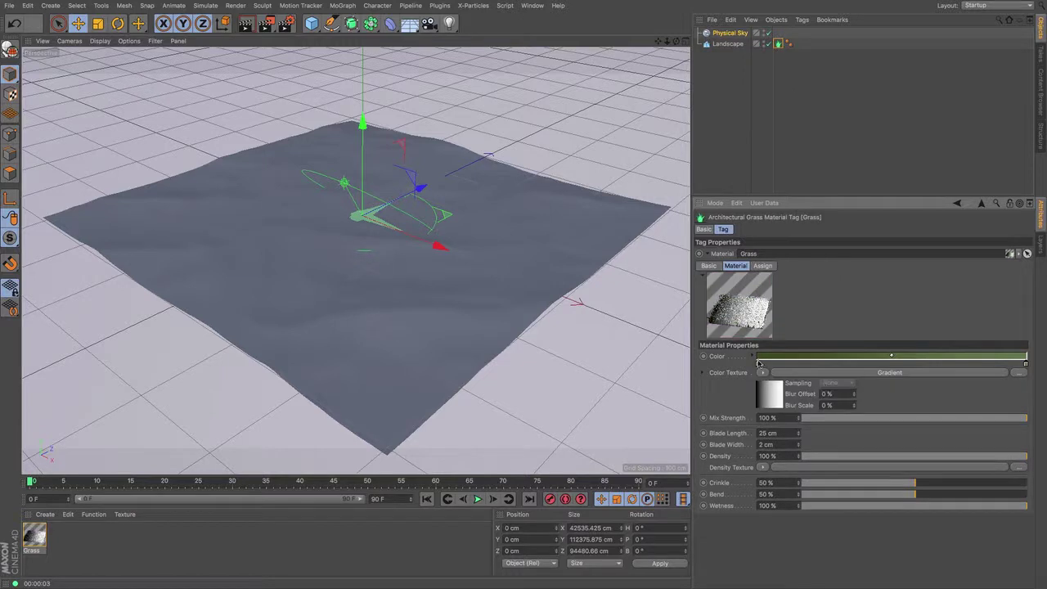
left_click(768, 392)
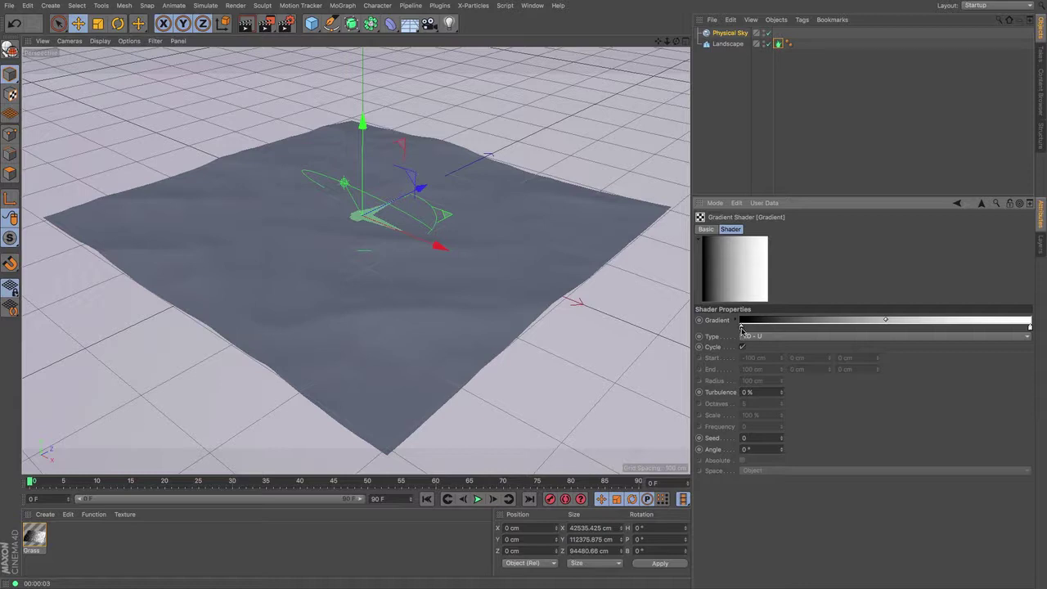
left_click_drag(741, 329, 895, 327)
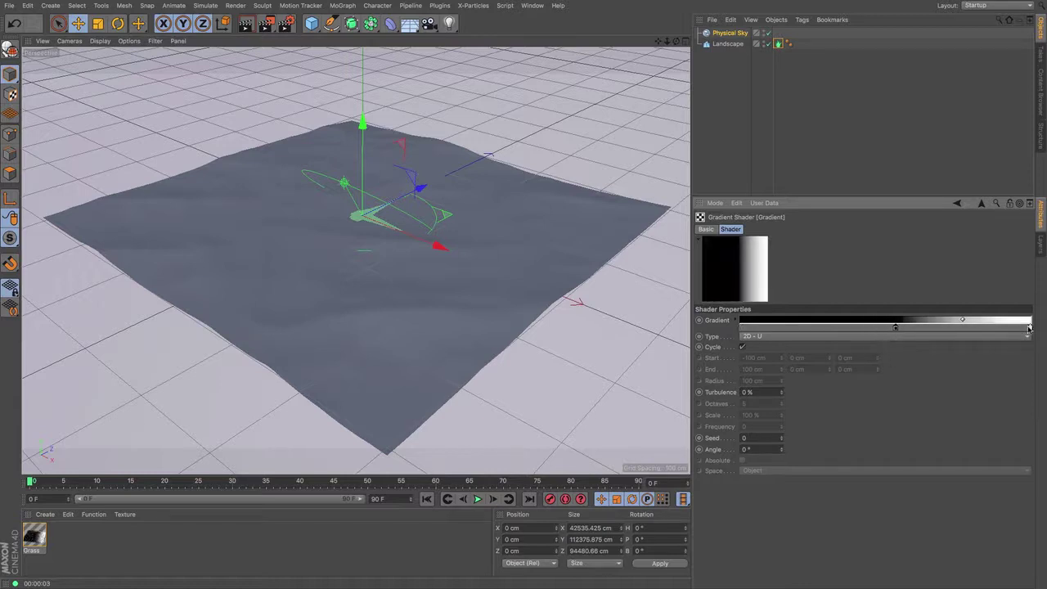
left_click_drag(1030, 328, 905, 328)
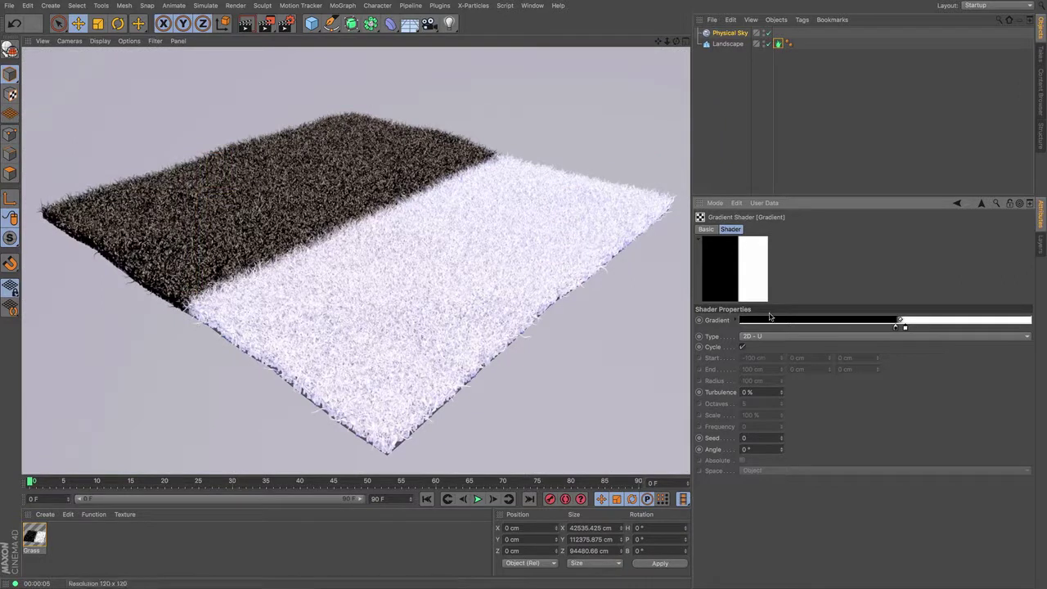
Step: Try a wider spacing of the gradient's black and white knots, and bring them back close together near the middle
left_click_drag(898, 329, 975, 329)
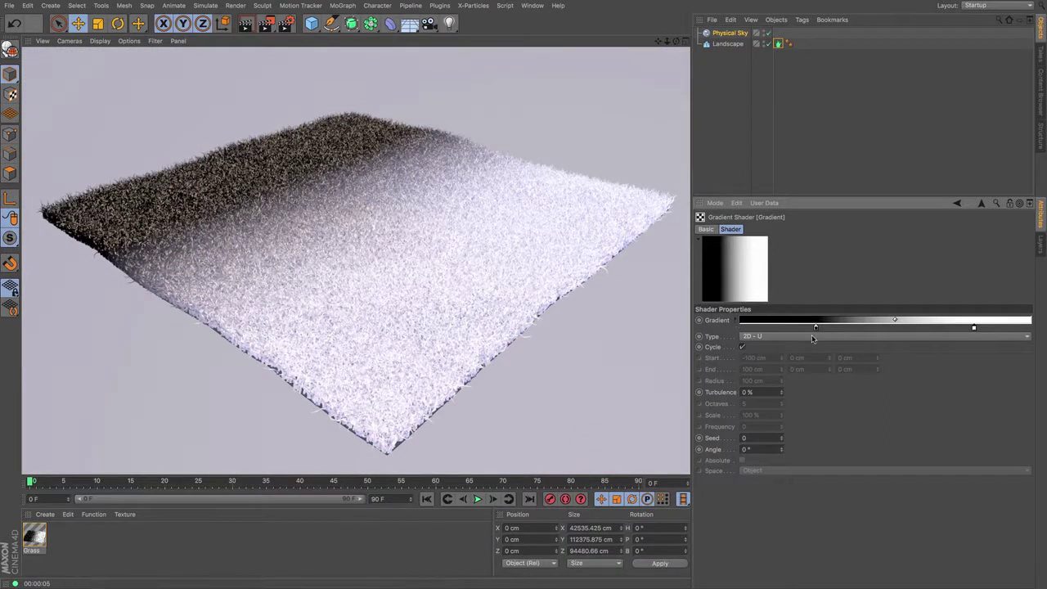
left_click_drag(974, 330, 883, 329)
left_click_drag(816, 328, 845, 329)
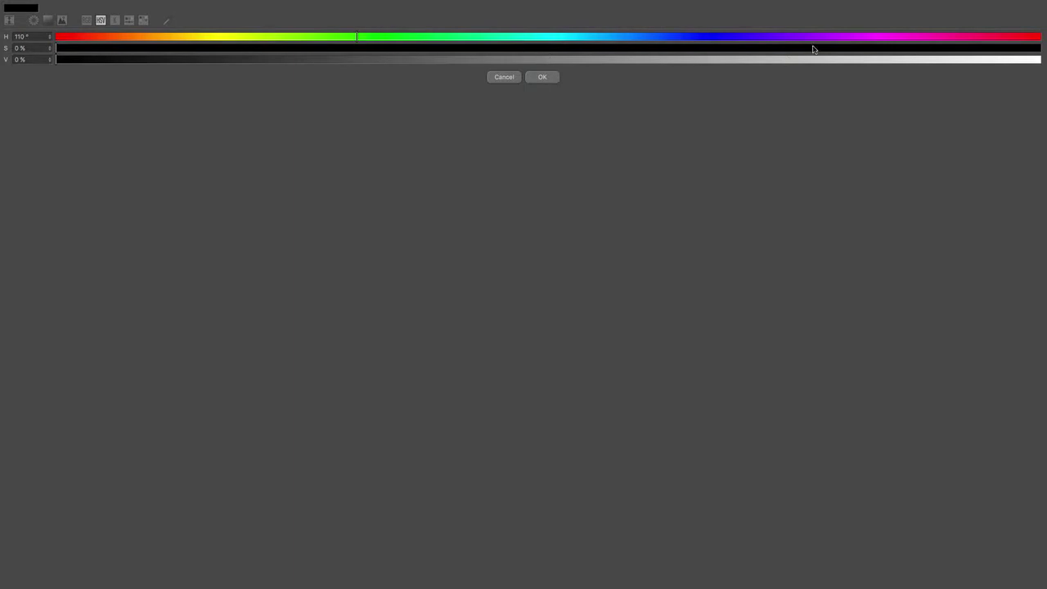
Step: Change the gradient's black knot to green with hue 110°, saturation 77% and value 51%
left_click(813, 49)
left_click_drag(808, 58, 558, 60)
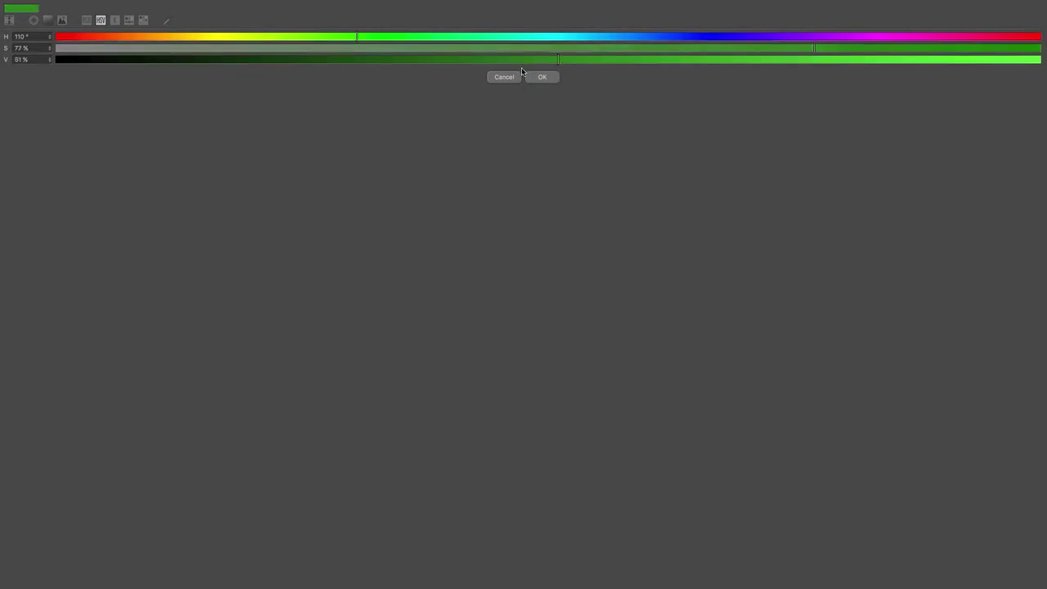
left_click(542, 77)
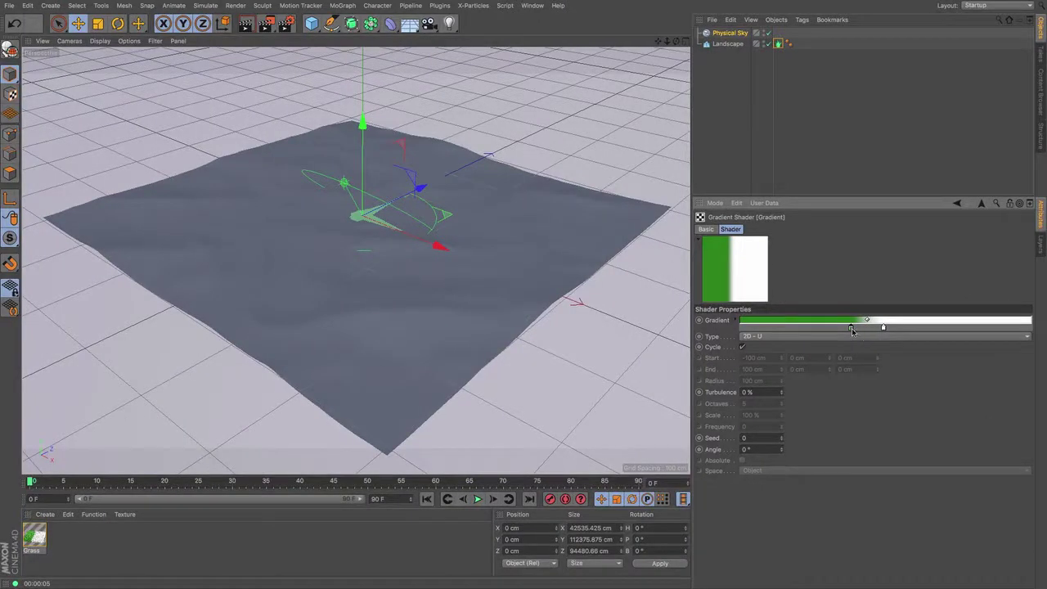
Step: Duplicate the green knot to the other side of the white knot, centre the white knot between them, and render the view
left_click_drag(852, 330, 904, 331, "ctrl")
left_click(882, 328)
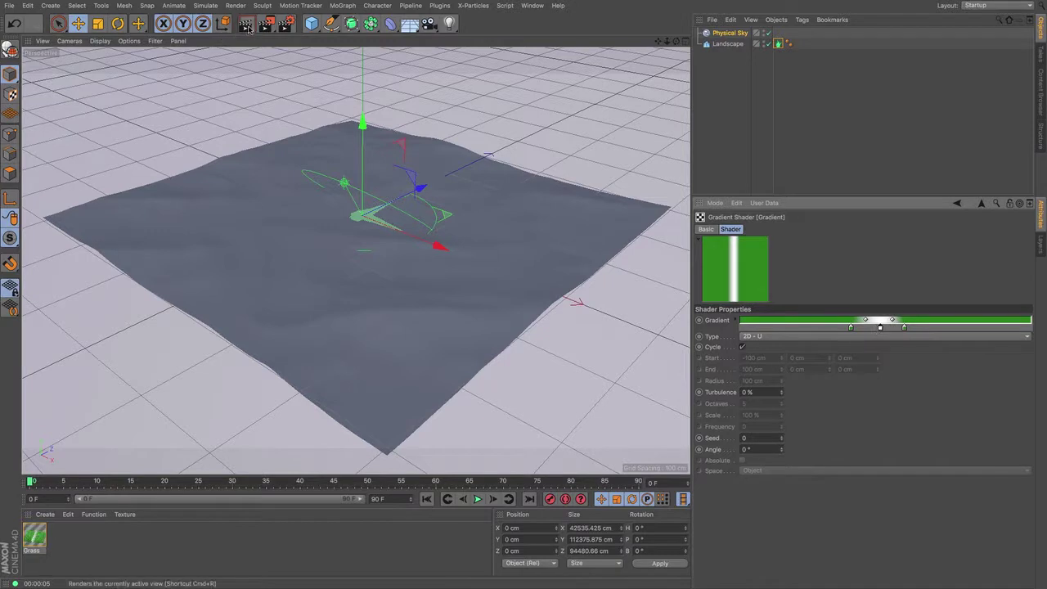
key("alt+r")
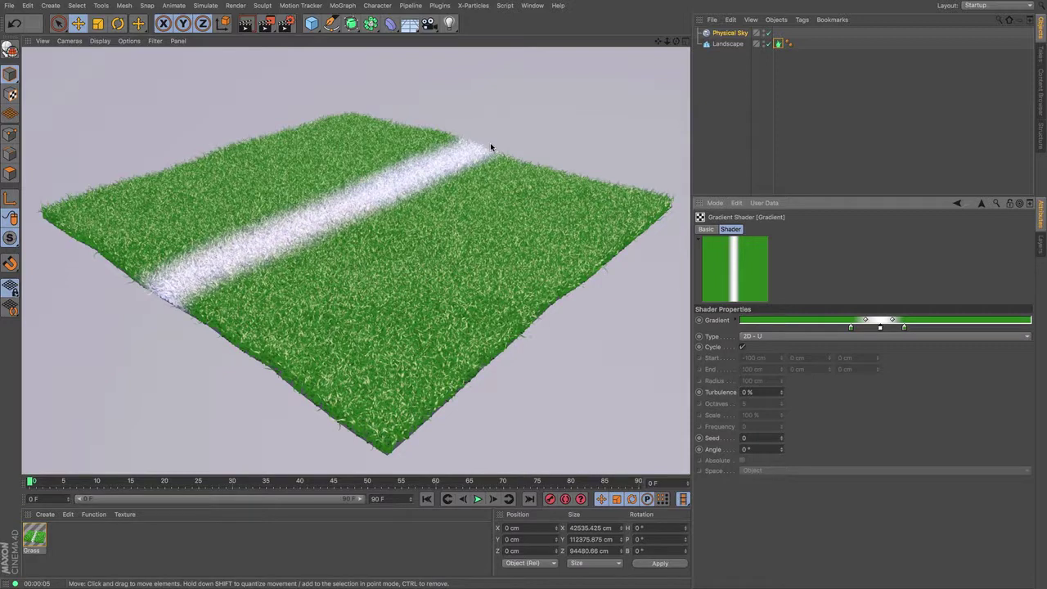
left_click(981, 204)
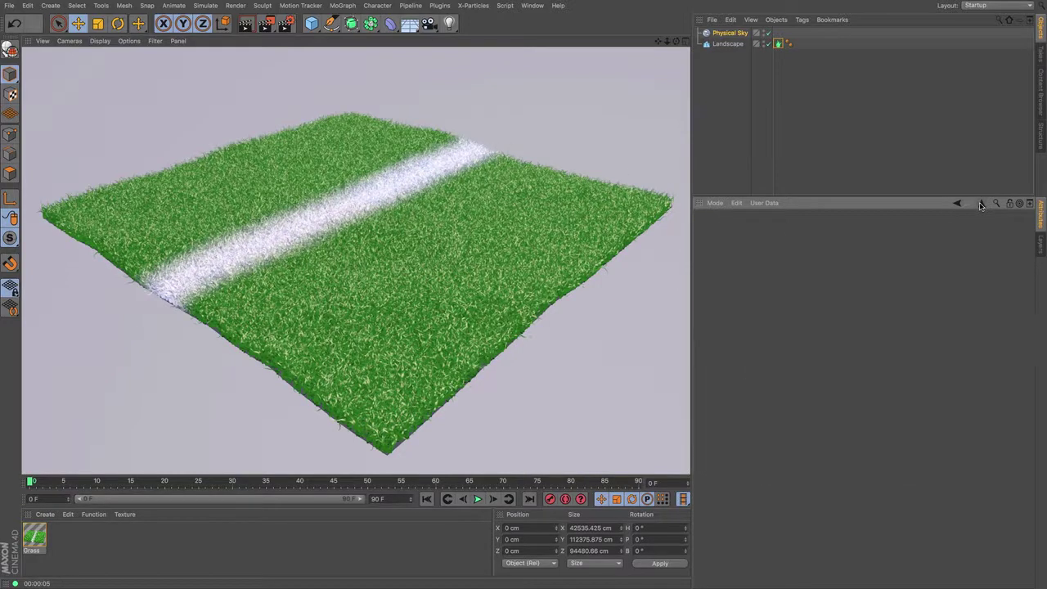
Step: Lower the grass material's wetness to 23%
left_click(778, 44)
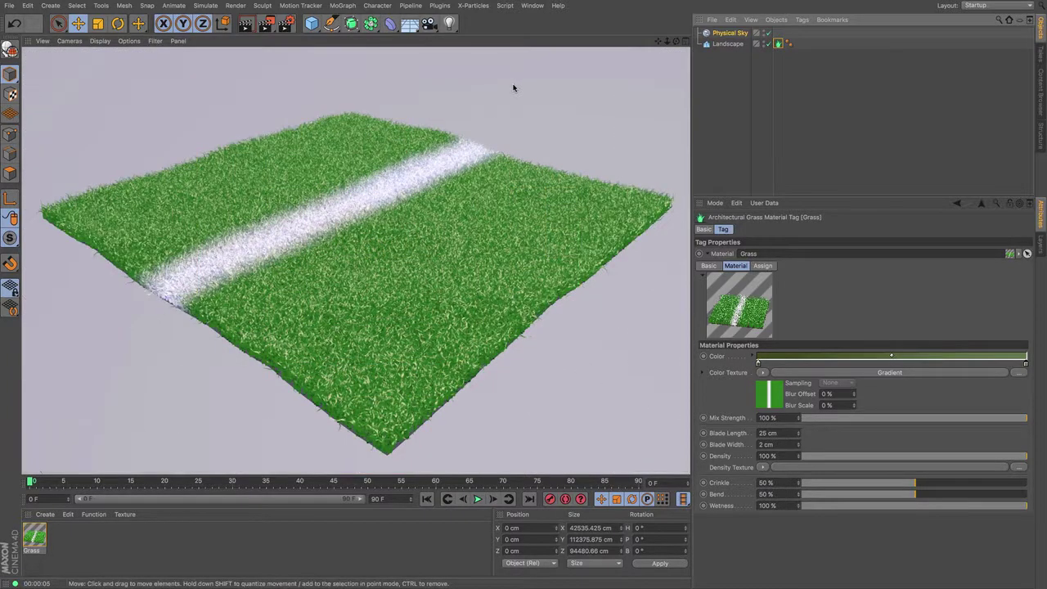
left_click(914, 508)
left_click_drag(914, 508, 853, 508)
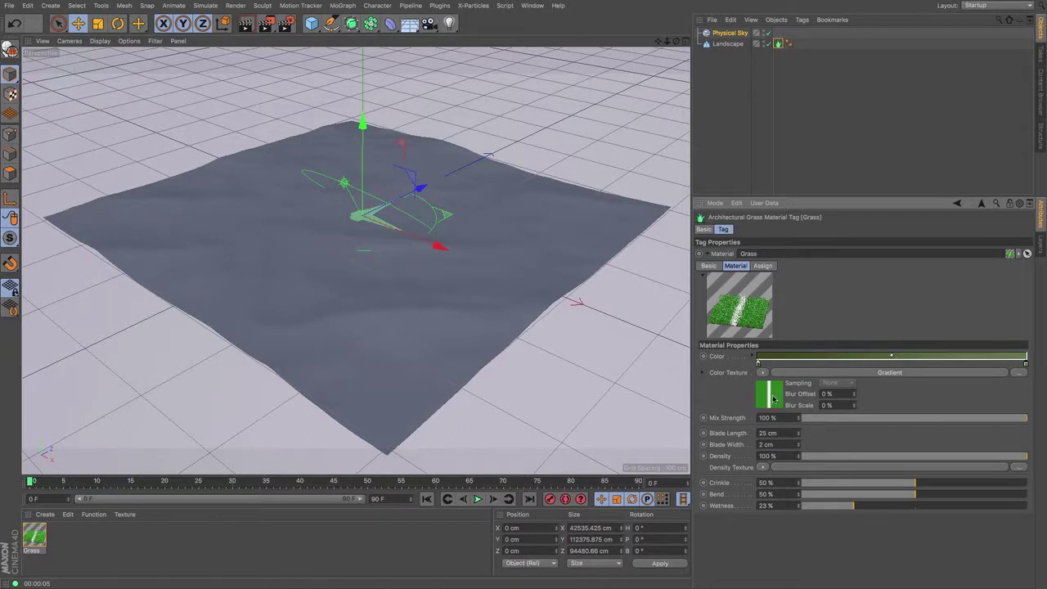
Step: Replace the Gradient shader in the grass Color Texture with a Noise shader and render the view
left_click(773, 398)
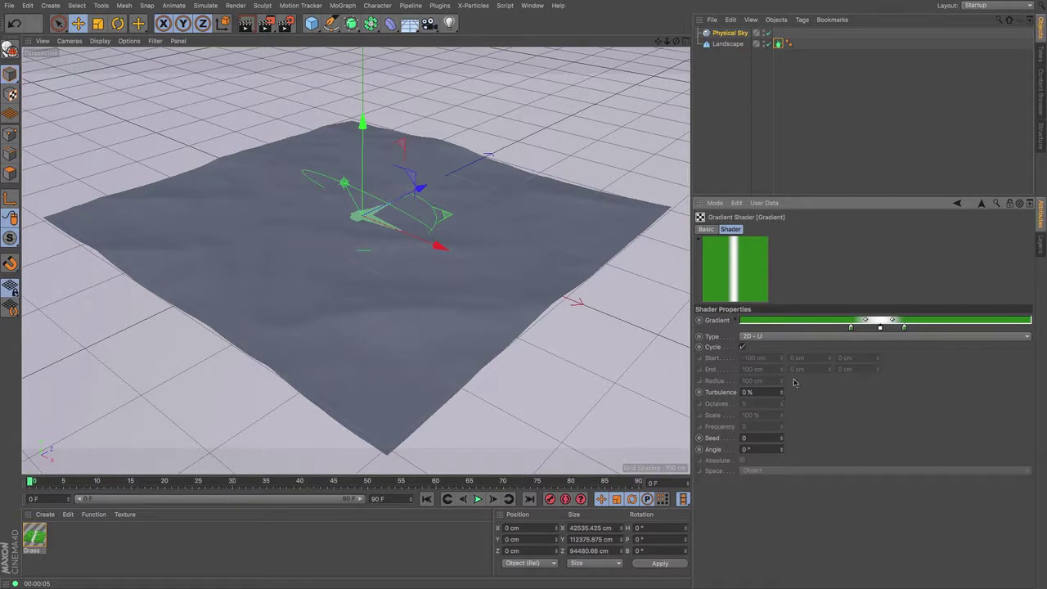
left_click(958, 203)
left_click(765, 373)
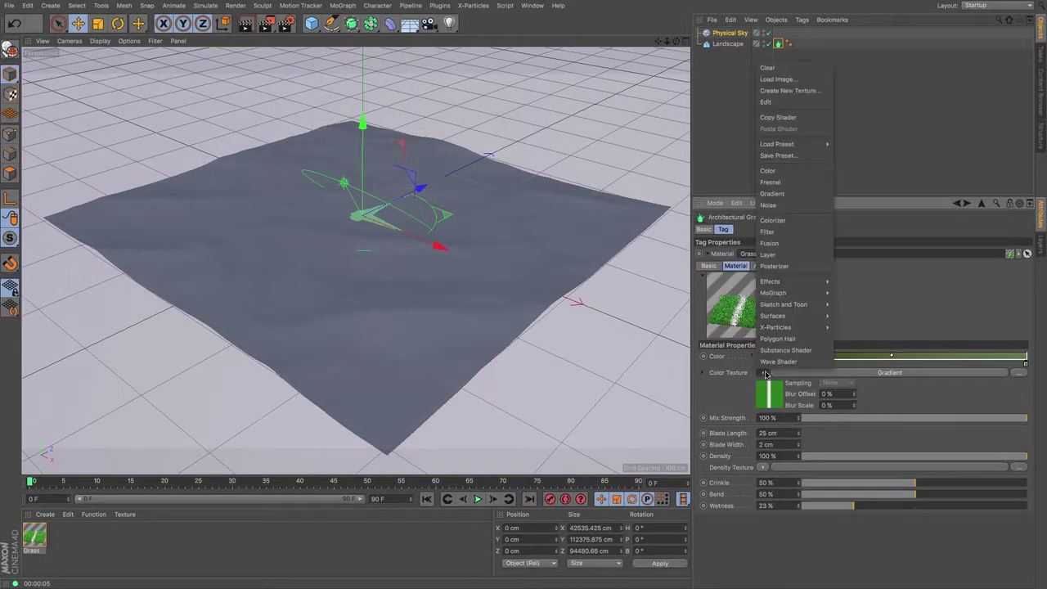
left_click(770, 205)
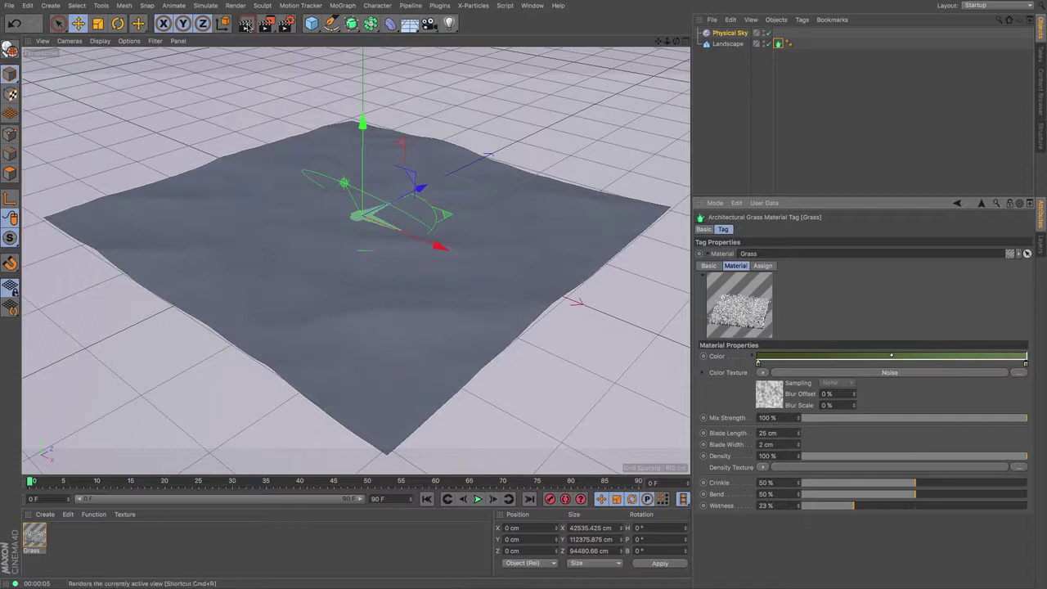
left_click(246, 25)
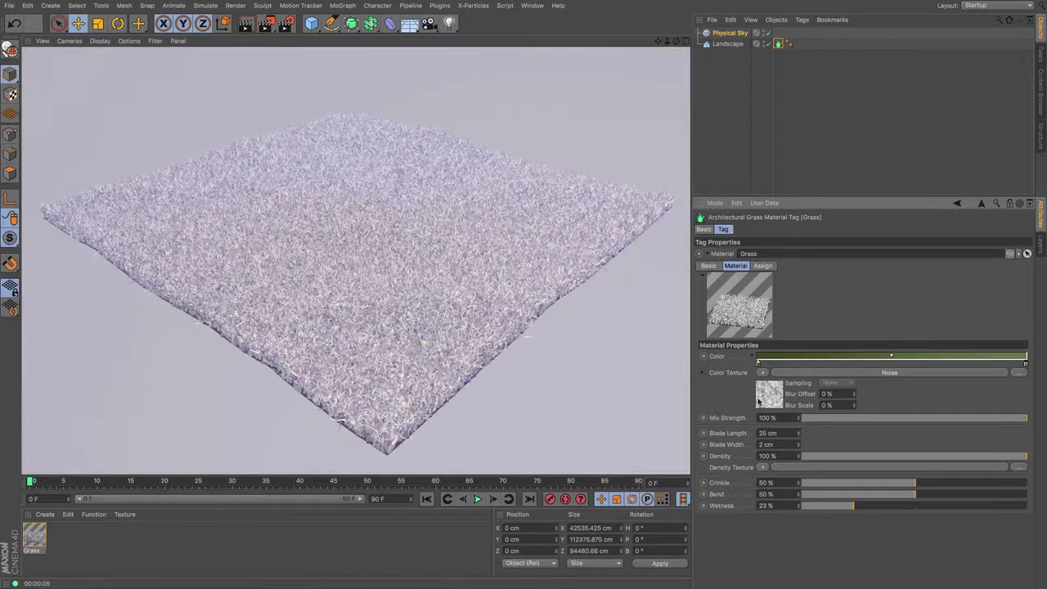
Step: Colour the noise shader dark green and bright green, set its space to Object, and render the view
left_click(767, 399)
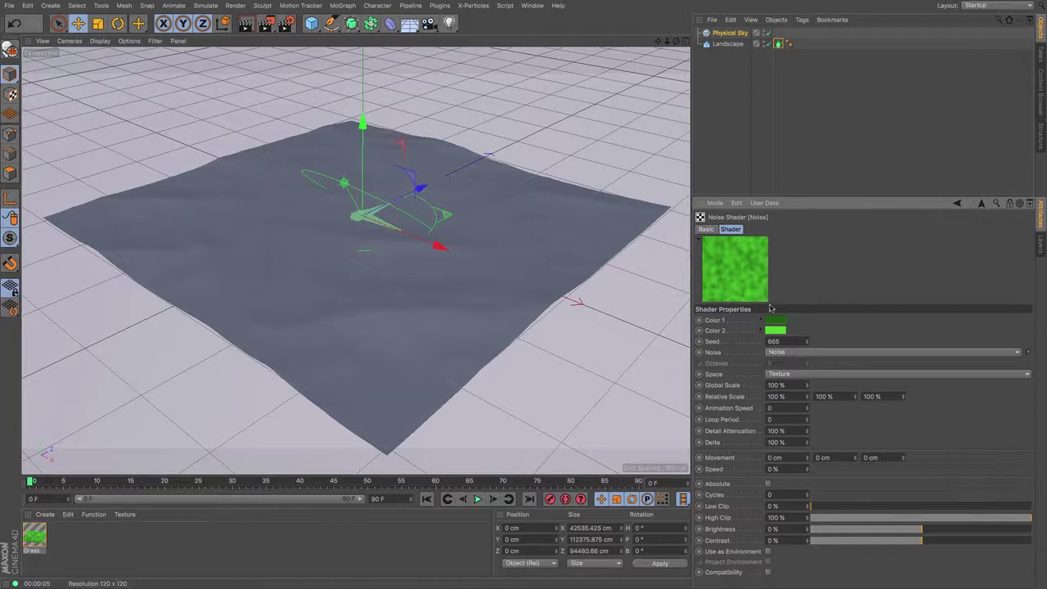
left_click(824, 374)
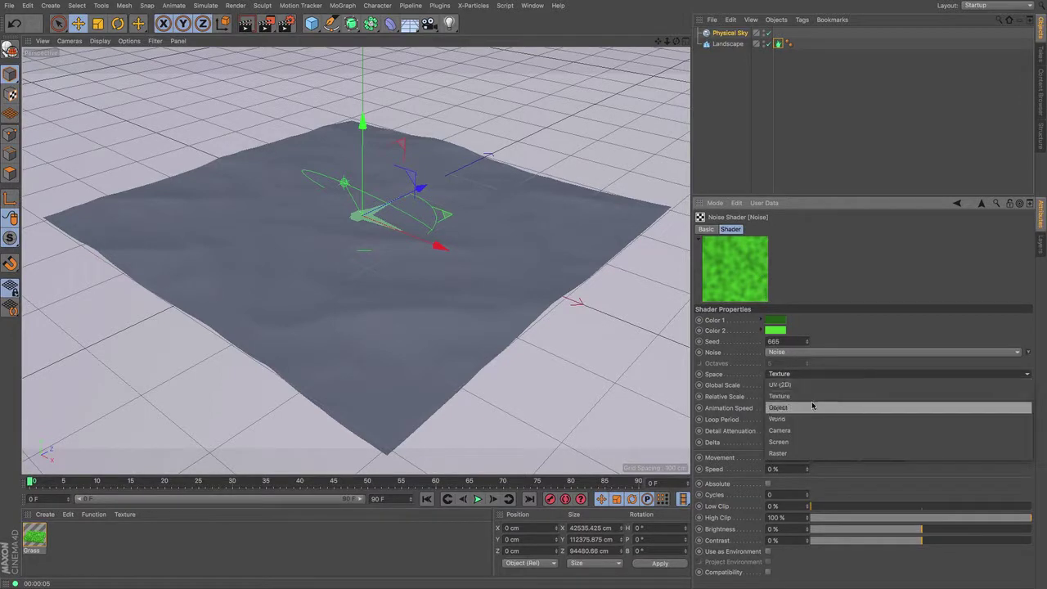
left_click(813, 407)
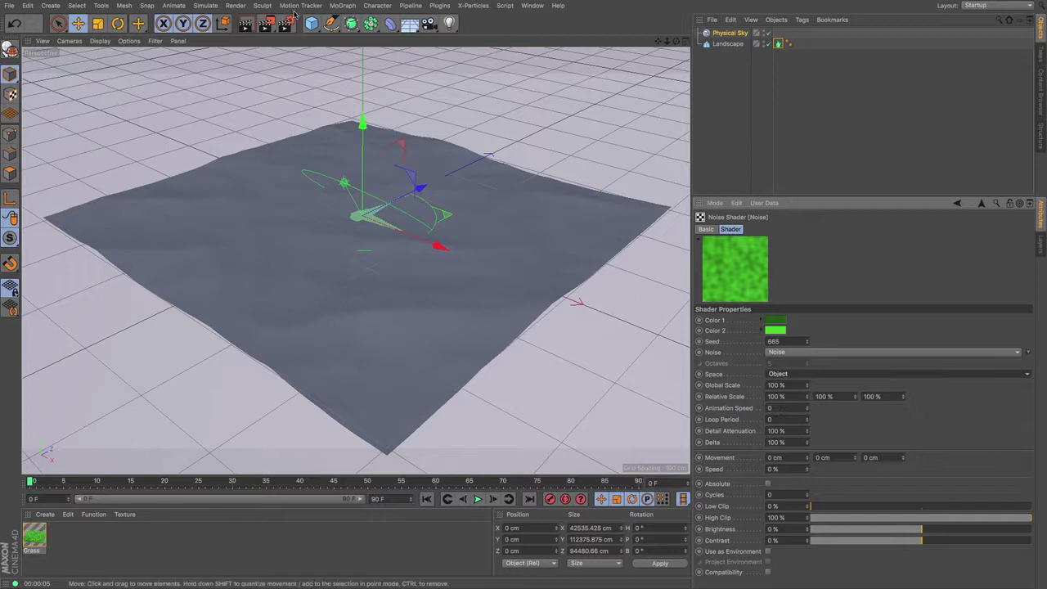
left_click(247, 29)
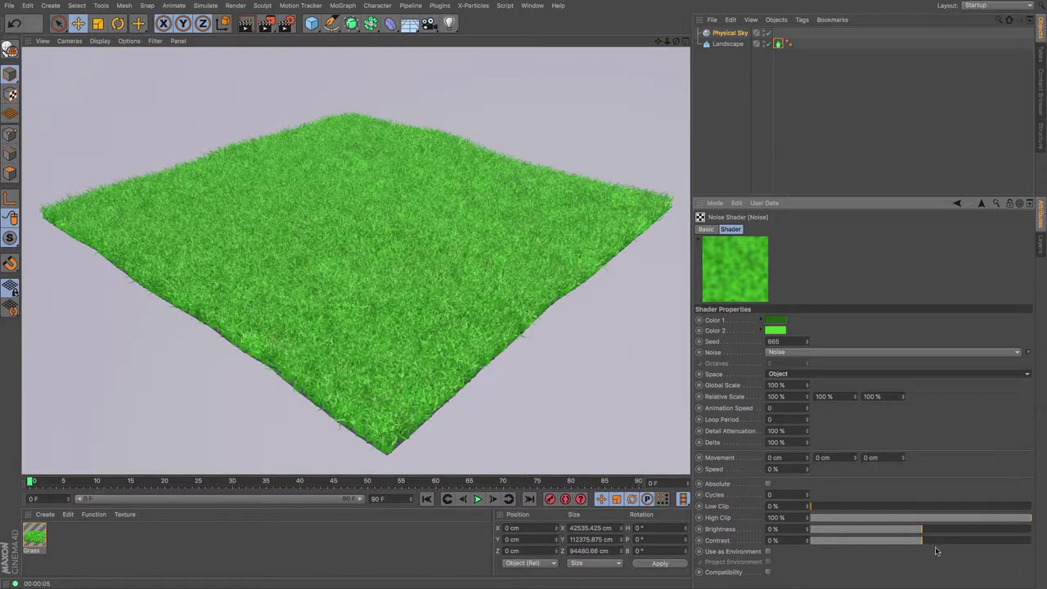
Step: Set the noise contrast to 88% and brightness to 12%, and change Color 2 to hue 66°, saturation 78% and value 60%
left_click_drag(936, 540, 1031, 543)
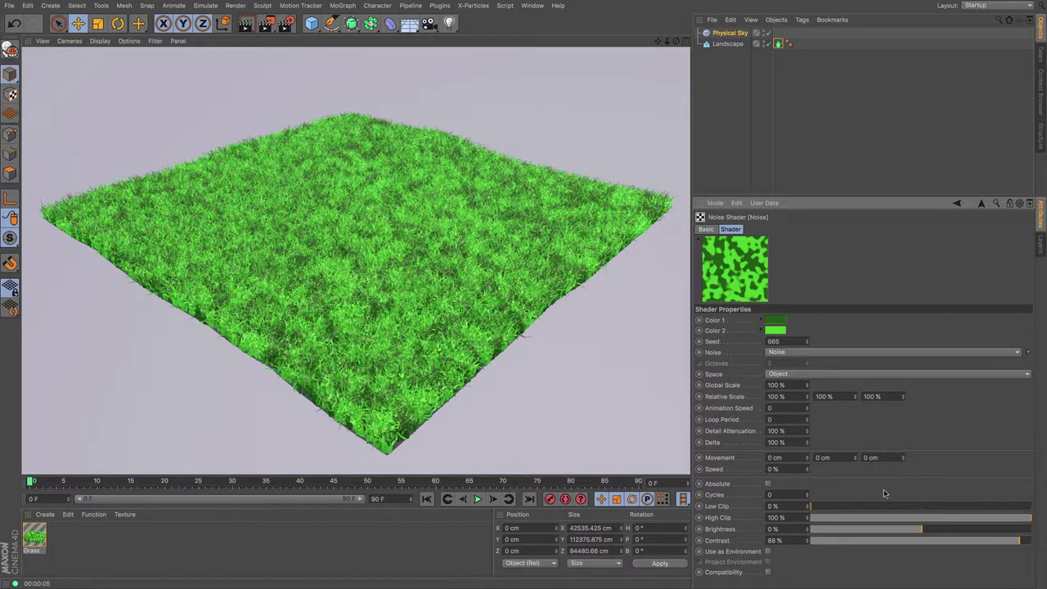
mouse_move(918, 534)
left_mouse_down()
mouse_move(955, 533)
mouse_move(936, 533)
left_mouse_up()
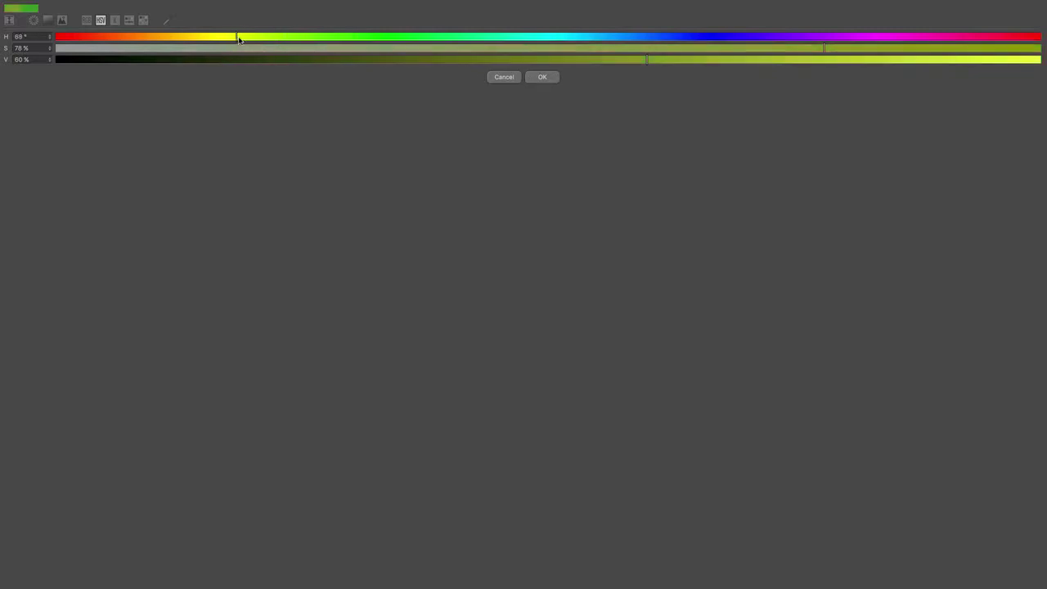
left_click(542, 77)
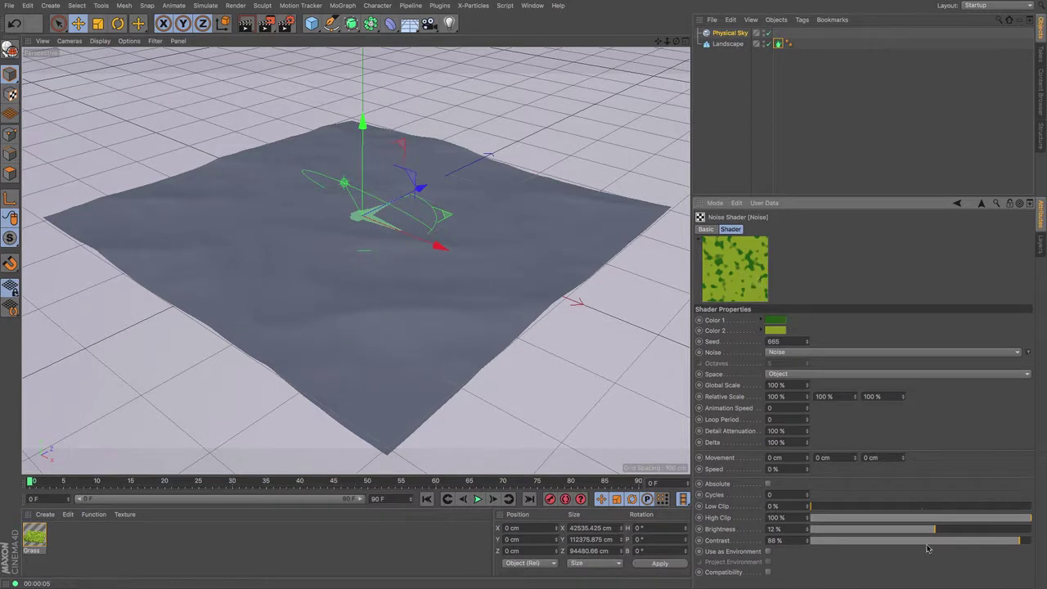
Step: Adjust the noise shader to 79% contrast and -18% brightness, and render the view
left_click_drag(922, 545, 1009, 541)
left_click_drag(893, 533, 902, 533)
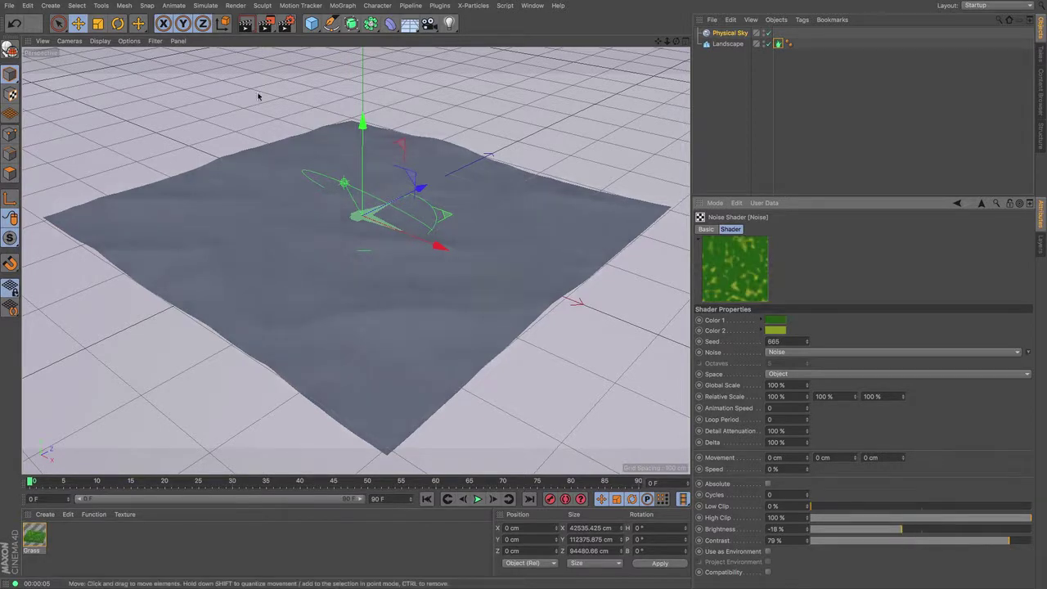
left_click(250, 24)
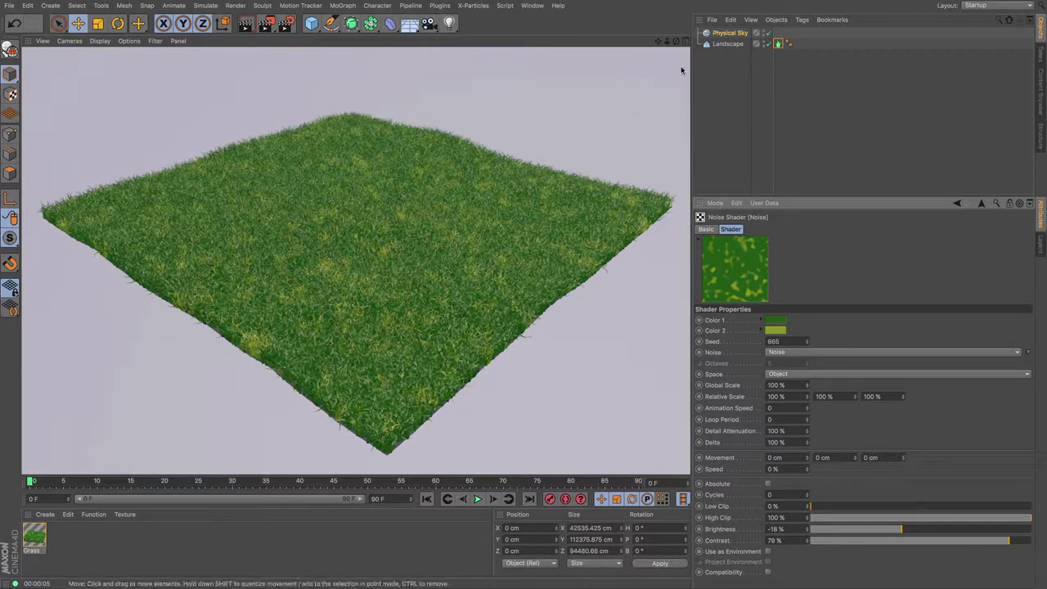
Step: Render the grass from a closer, lower angle, and soften the noise contrast to 62%
left_click_drag(327, 261, 356, 260, "alt")
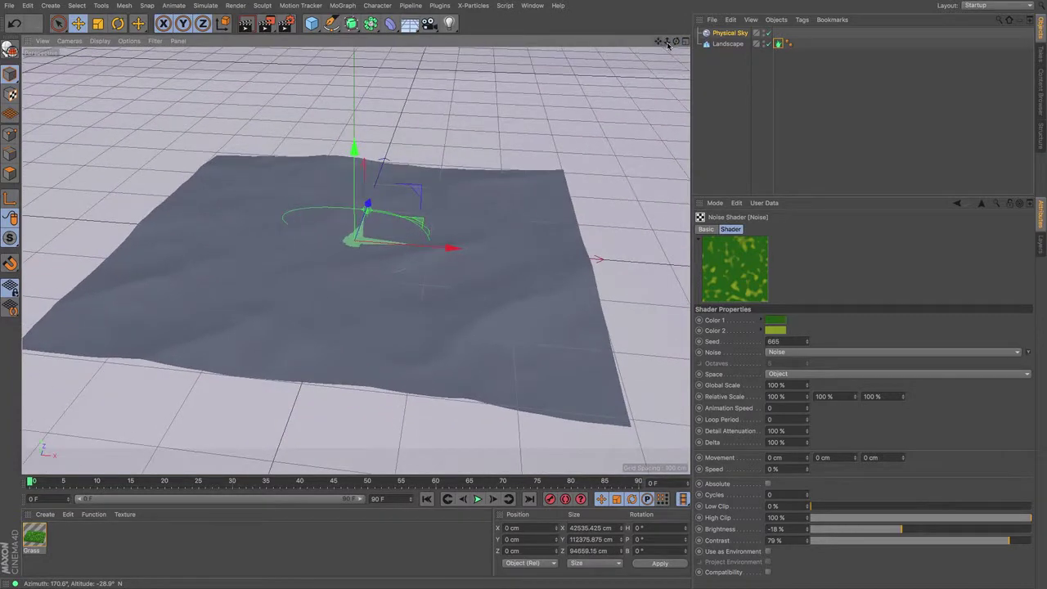
scroll(356, 260, "up", 5)
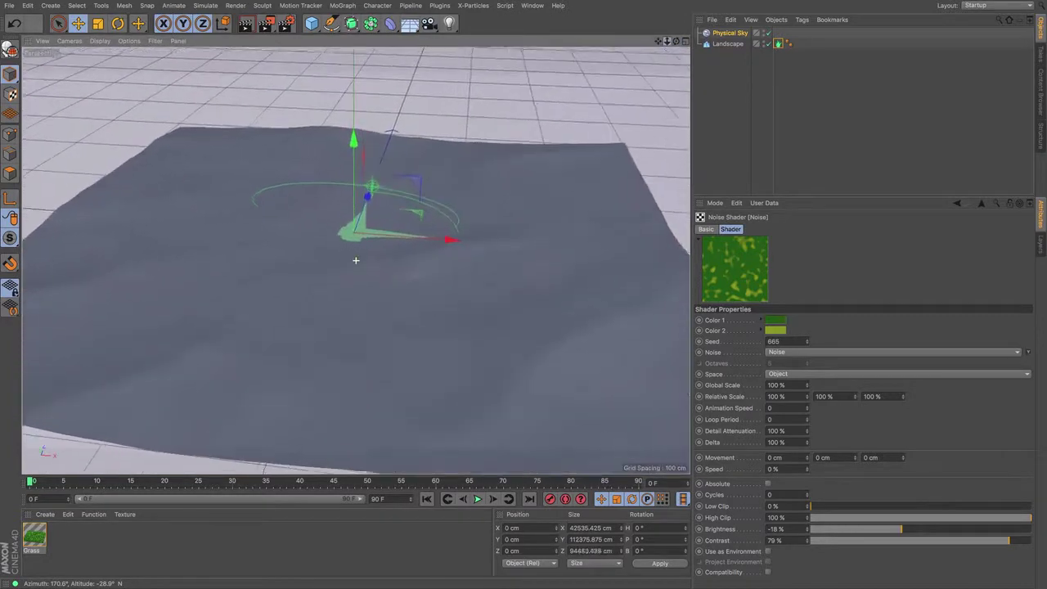
left_click_drag(676, 41, 676, 40)
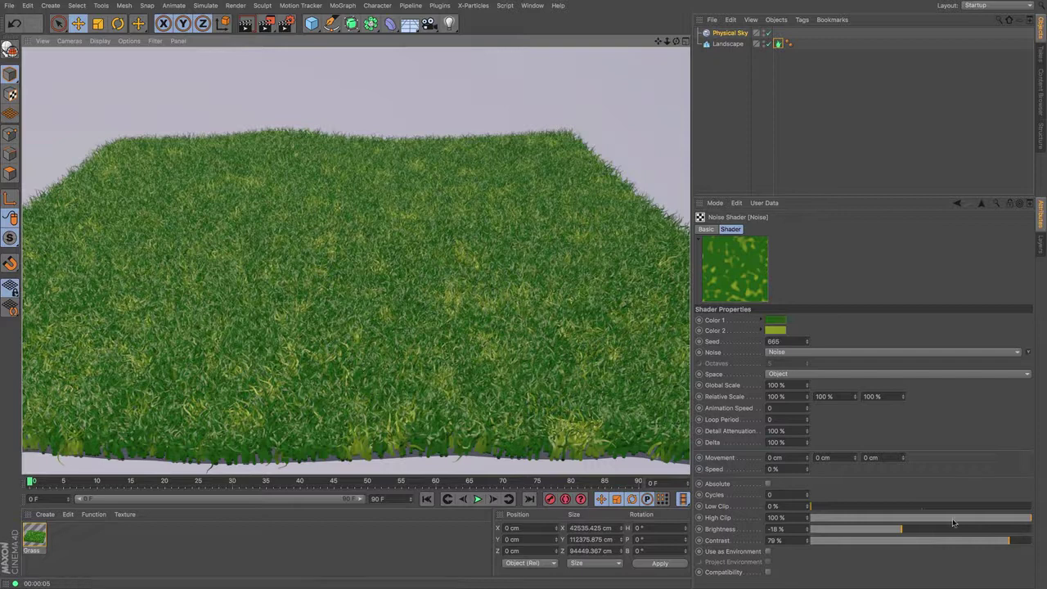
left_click_drag(939, 541, 904, 541)
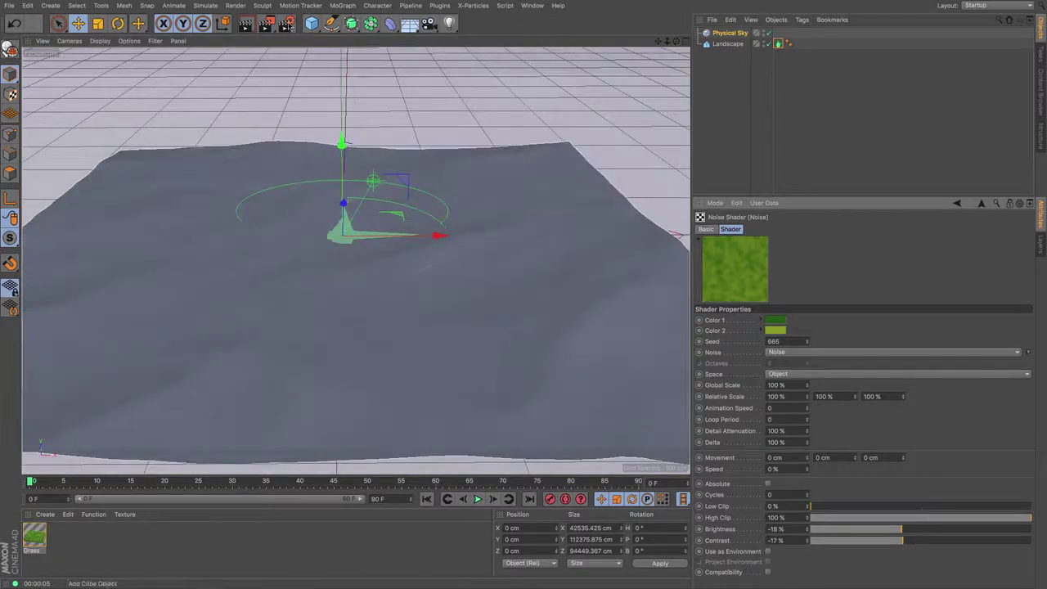
left_click(994, 540)
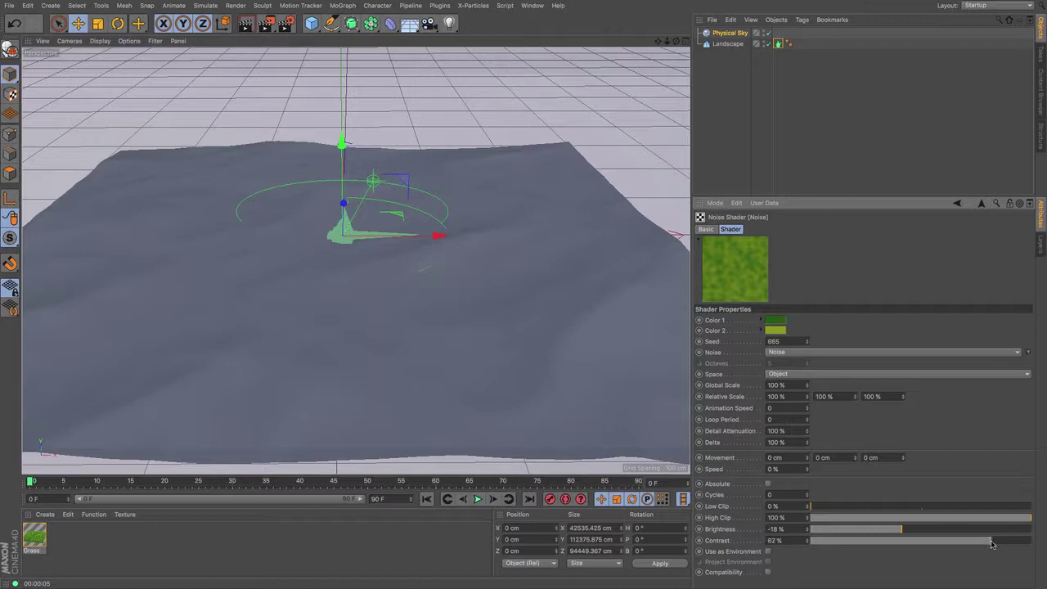
Step: Reduce the grass material's wetness to 10%, bend to 27% and crinkle to 28%
left_click(778, 43)
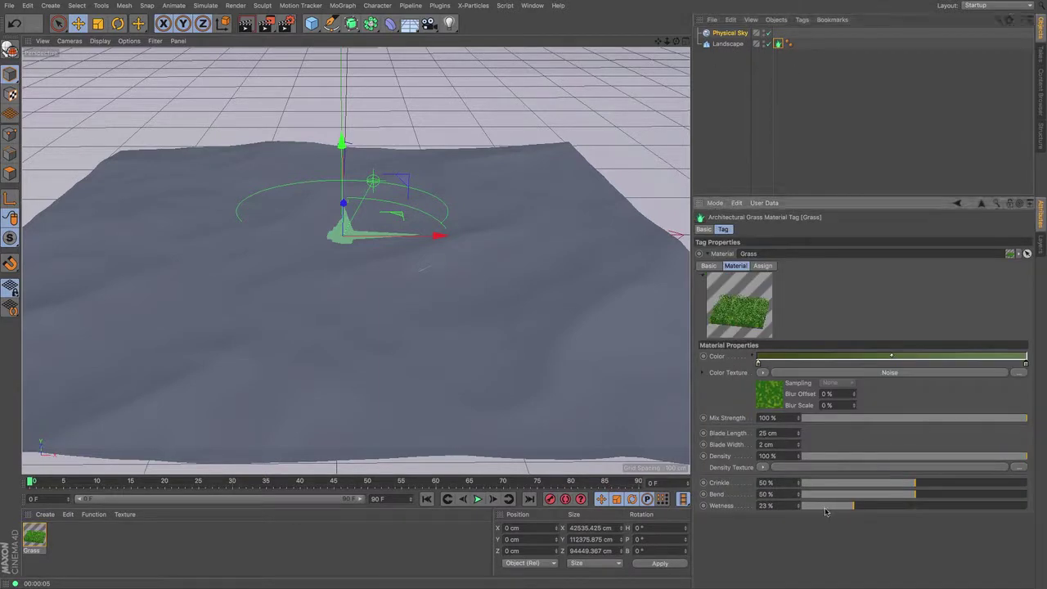
left_click(825, 506)
left_click(863, 494)
left_click(866, 482)
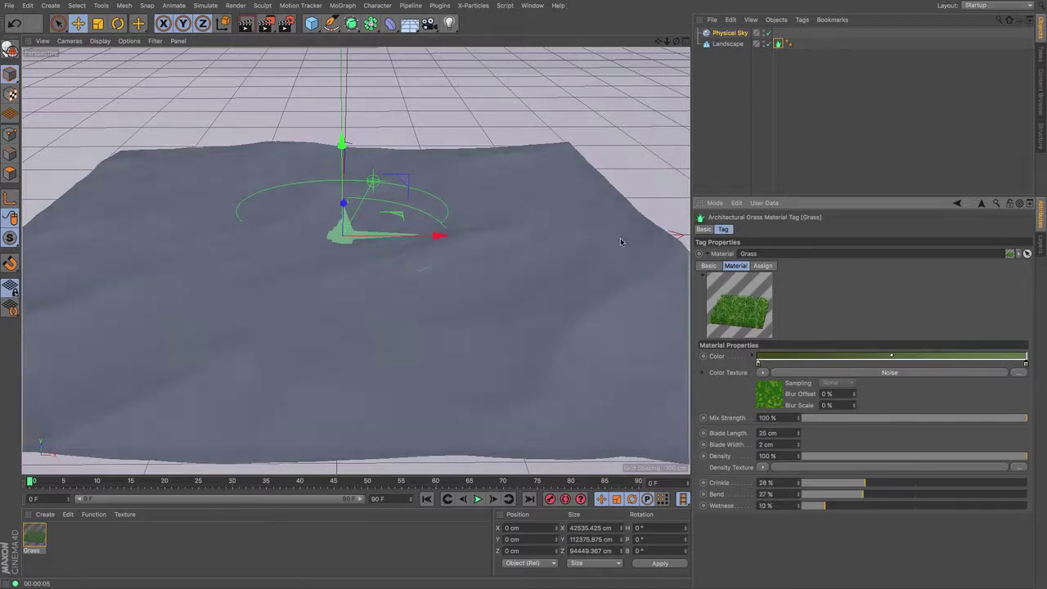